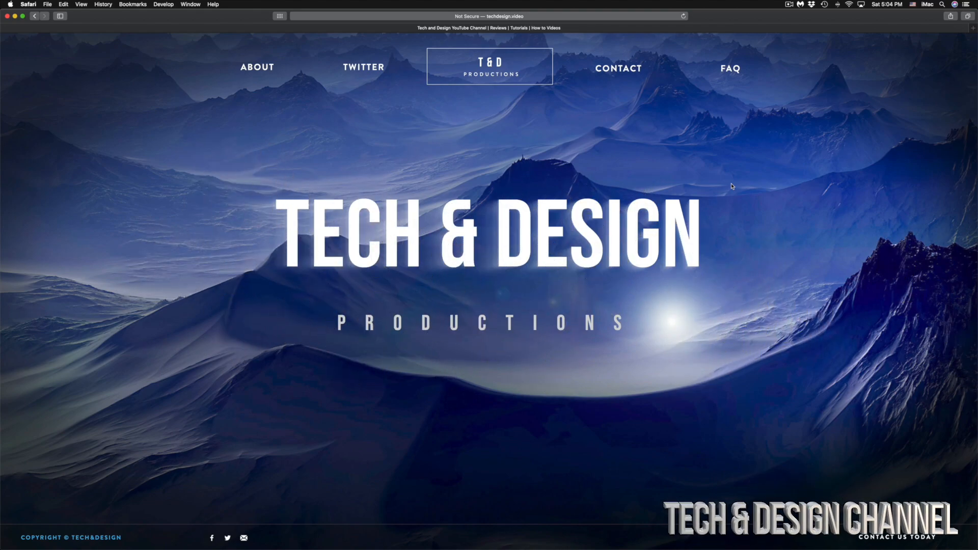
- Bring the Photos drive's Finder window to the front and move it to the upper middle of the desktop
key(ctrl+Up)
click(866, 375)
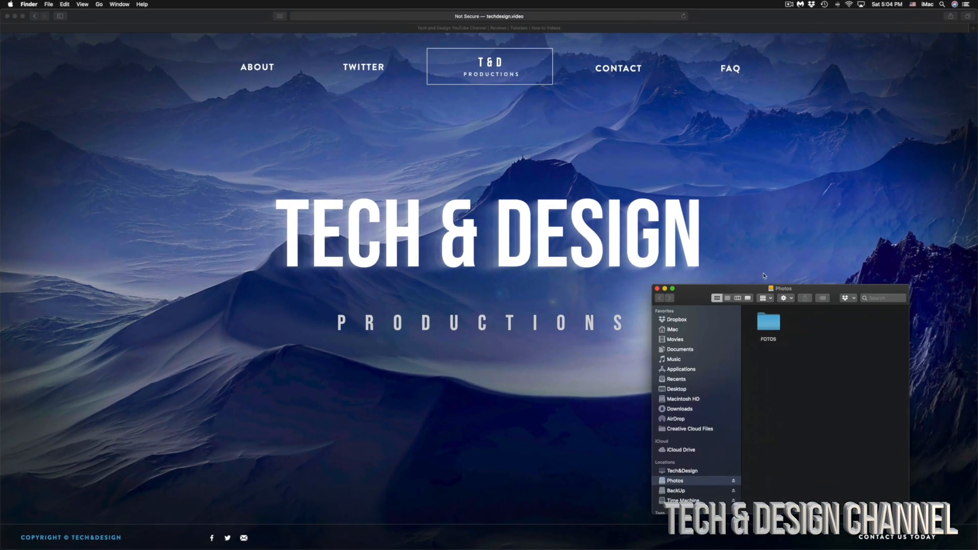
drag(718, 292, 425, 124)
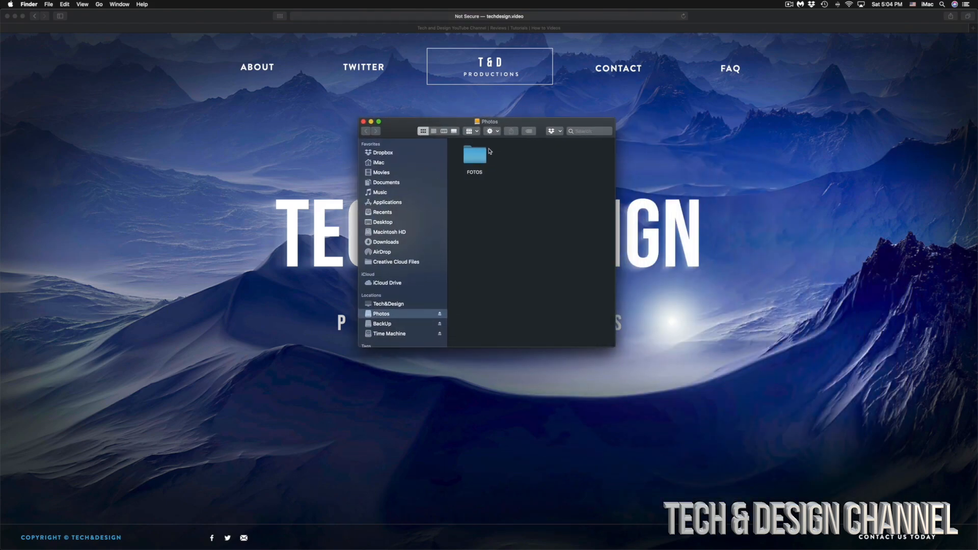
drag(499, 126, 494, 120)
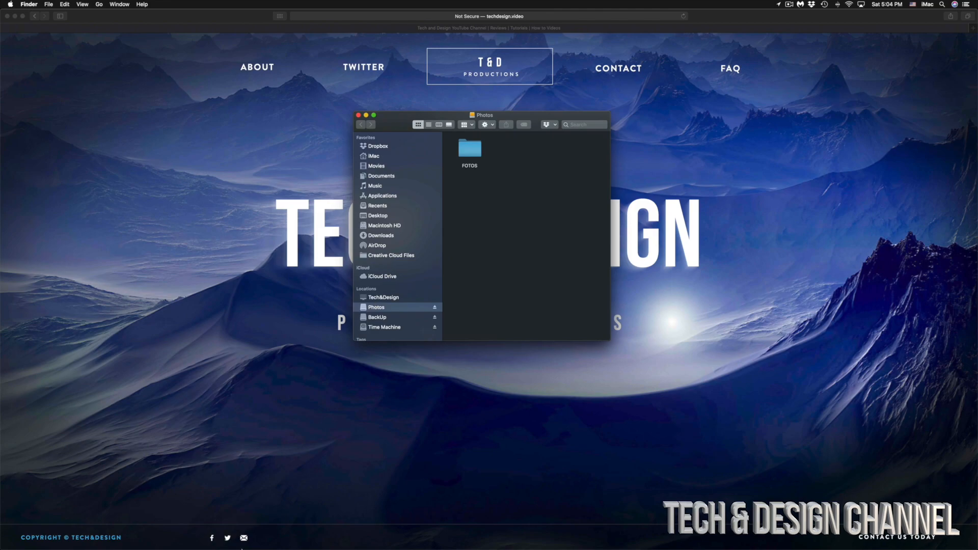
mouse_move(163, 532)
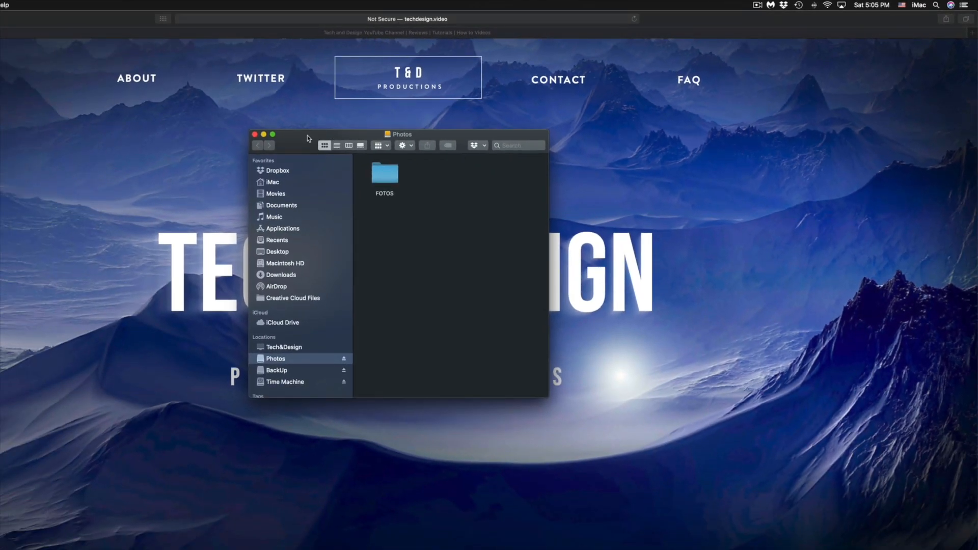
drag(134, 168, 109, 142)
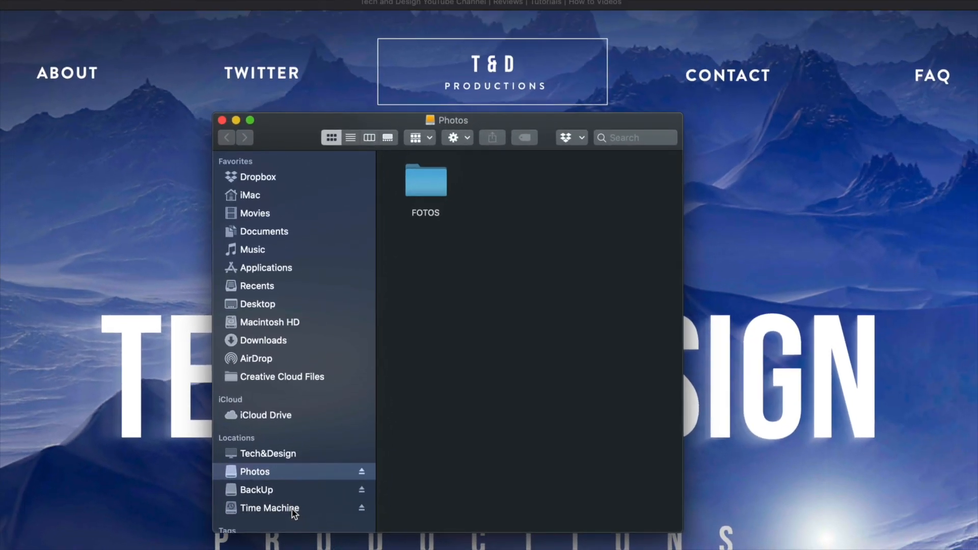
drag(551, 121, 544, 84)
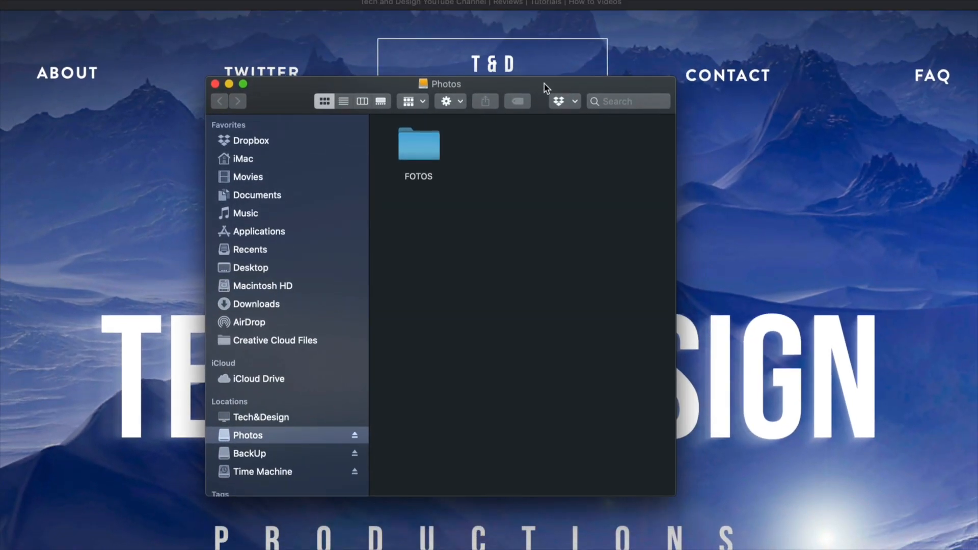
- Open the FOTOS folder on the Photos drive and go into its PROFESSIONAL PHOTOS subfolder
click(433, 136)
double_click(359, 131)
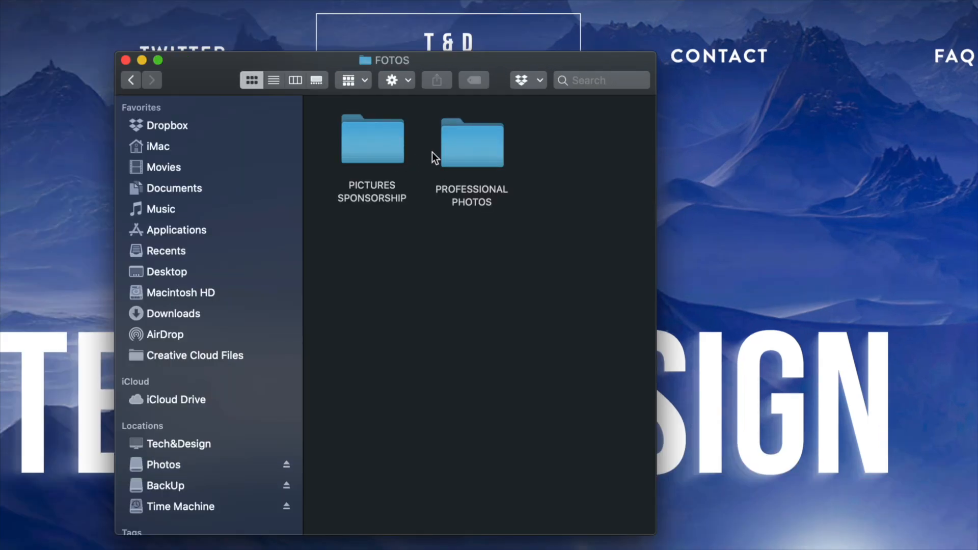
double_click(460, 148)
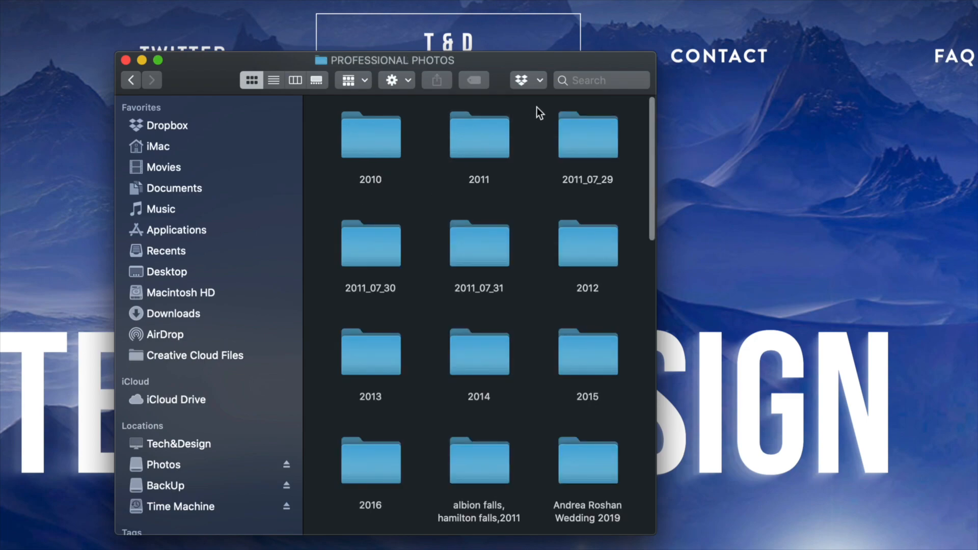
- Move the image IMG_1666.CR2 from the PROFESSIONAL PHOTOS folder to the Trash
scroll(516, 252, down, 15)
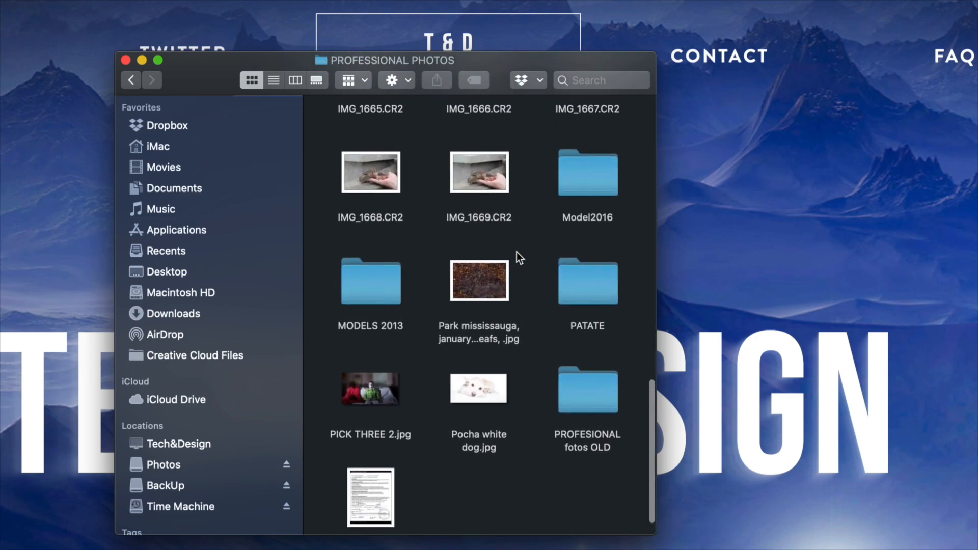
scroll(517, 251, up, 3)
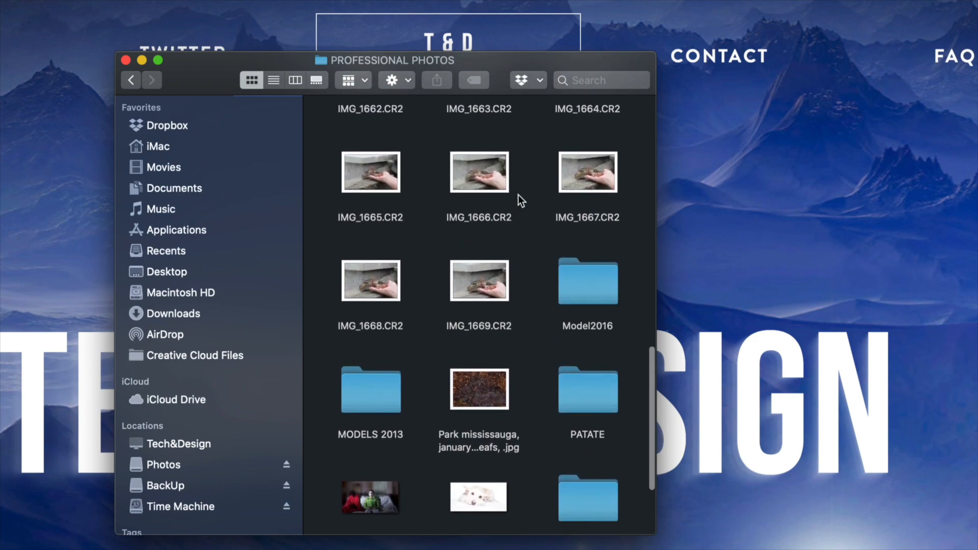
click(487, 175)
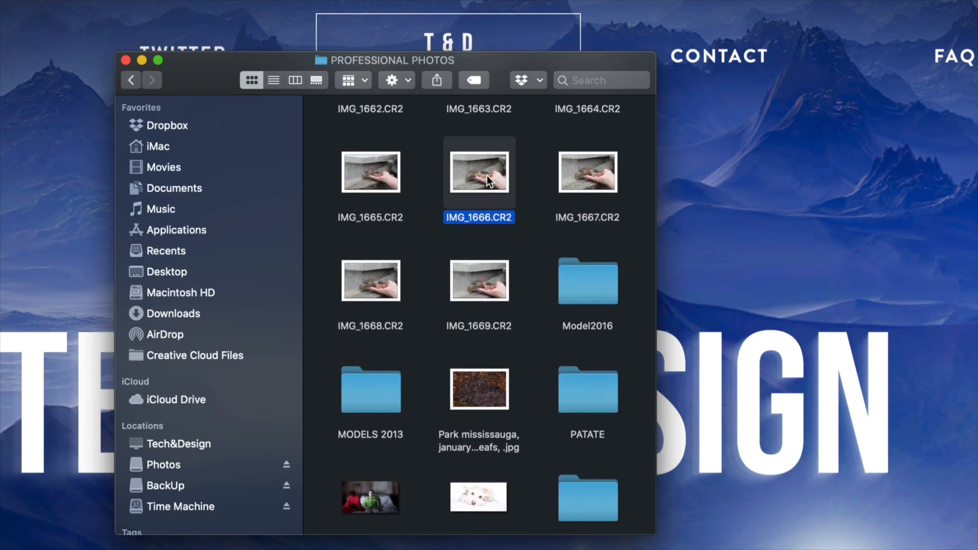
right_click(487, 175)
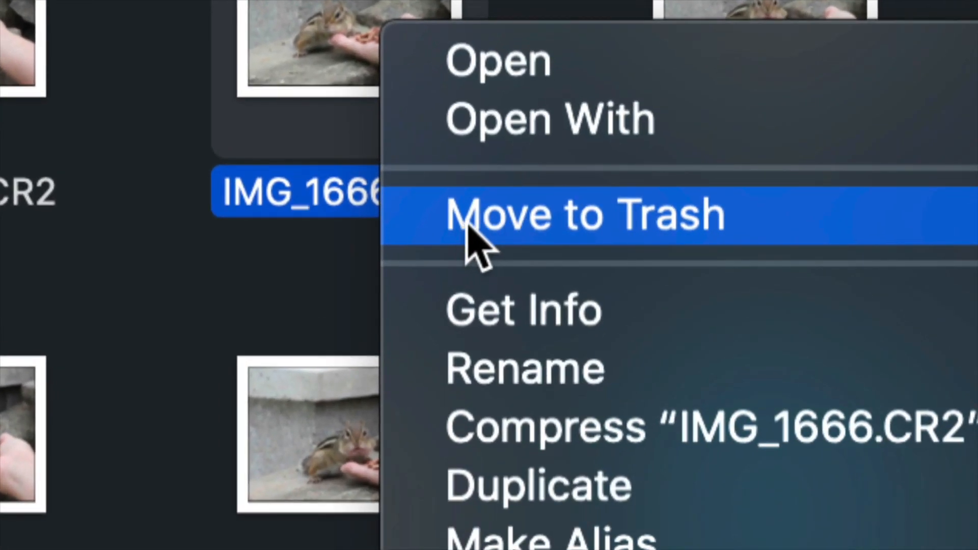
click(494, 223)
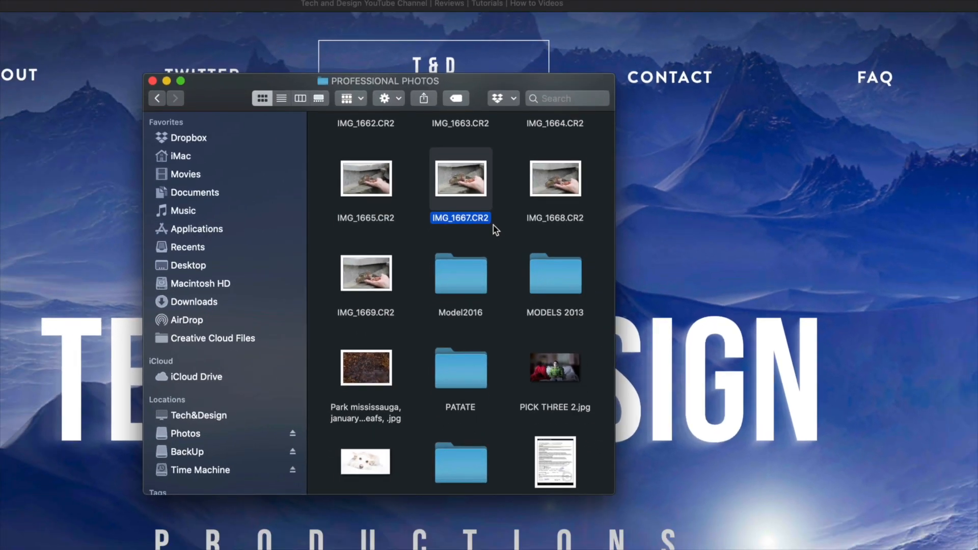
- Move SelfPortrait Ac model Release.jpg, at the end of the PROFESSIONAL PHOTOS folder, to the Trash
scroll(493, 225, down, 3)
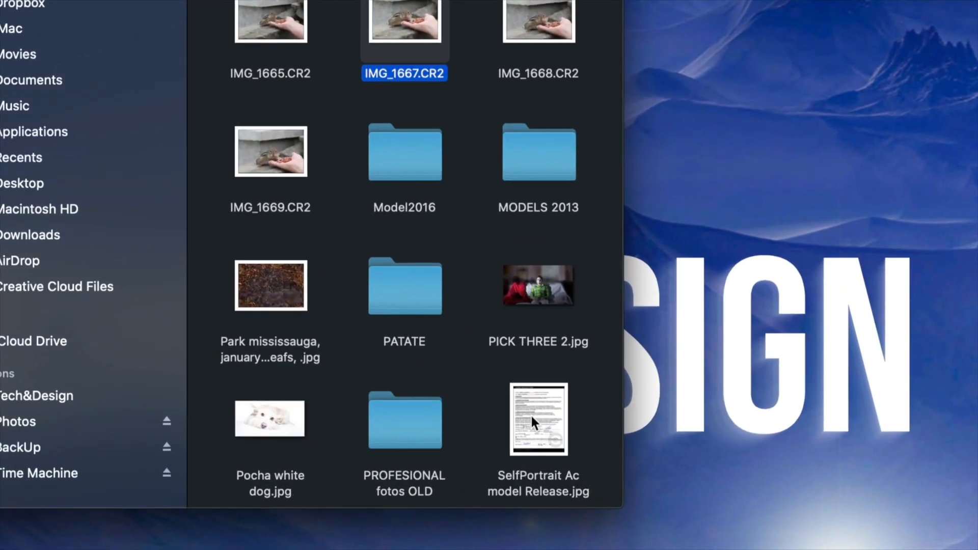
click(530, 413)
key(super+BackSpace)
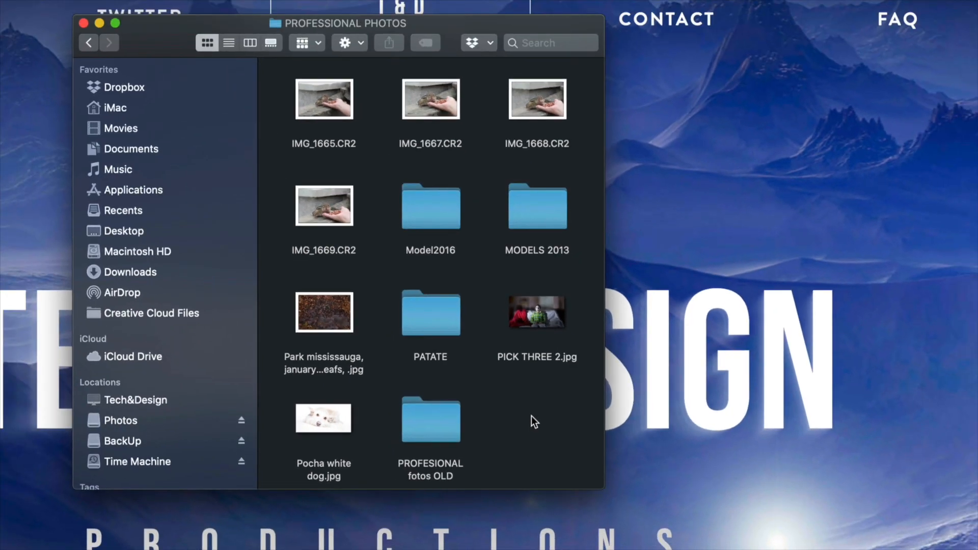
- Open the "albion falls, hamilton falls,2011" folder inside PROFESSIONAL PHOTOS
scroll(424, 322, up, 10)
scroll(442, 338, up, 4)
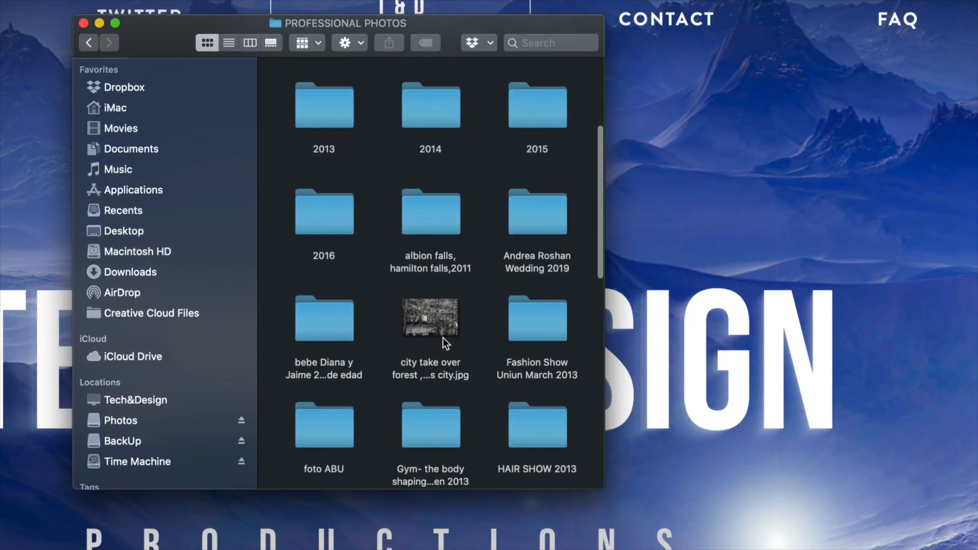
scroll(442, 337, up, 2)
double_click(444, 269)
- Move the photos IMG_1120.jpg, IMG_1121.CR2, IMG_1122.CR2, IMG_1122.jpg, IMG_1123.jpg and IMG_1124.CR2 to the Trash together
click(445, 195)
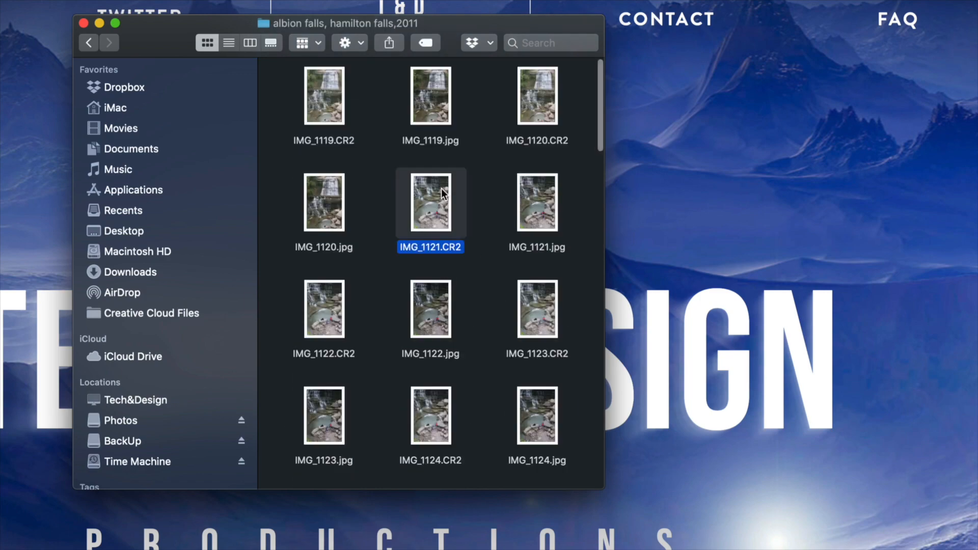
click(487, 173)
drag(489, 172, 286, 453)
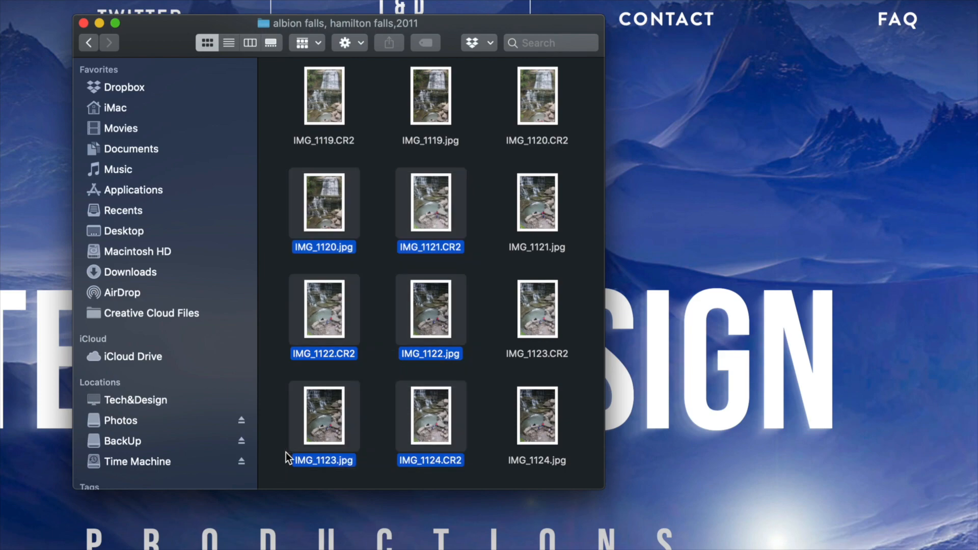
key(super+BackSpace)
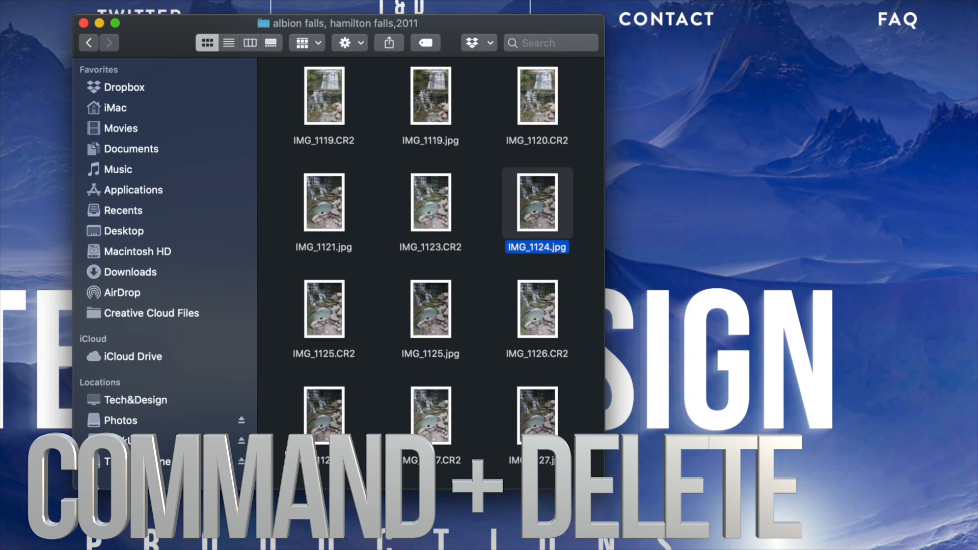
- Move IMG_1121.jpg, IMG_1123.CR2, IMG_1125.CR2, IMG_1125.jpg and the two photos directly below them to the Trash together
drag(472, 191, 303, 423)
right_click(313, 423)
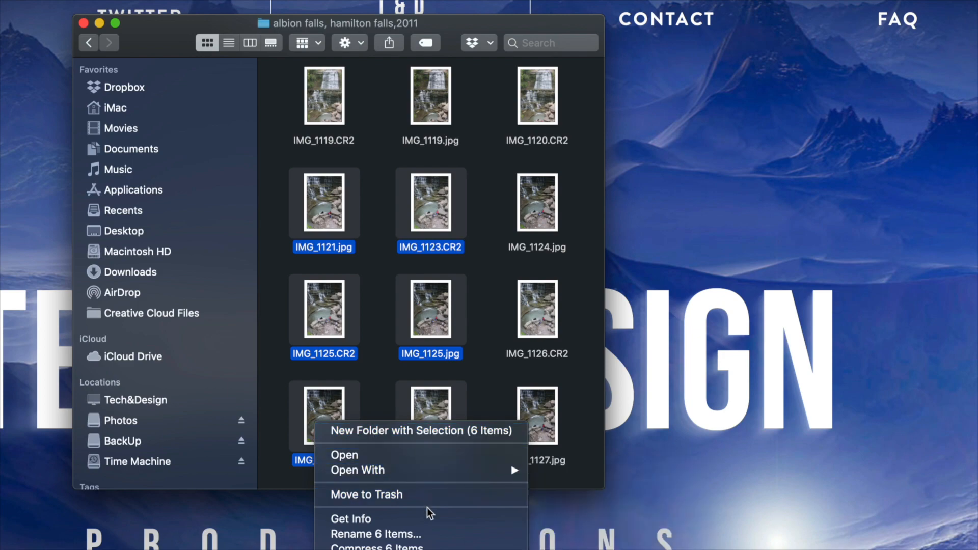
click(360, 496)
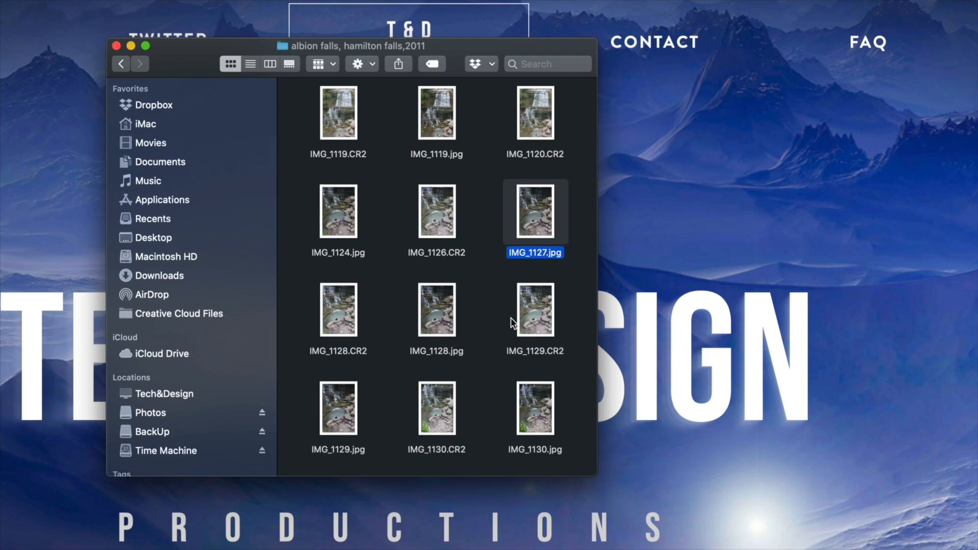
- Return to the top level of the Photos drive and move the whole FOTOS folder to the Trash
click(124, 63)
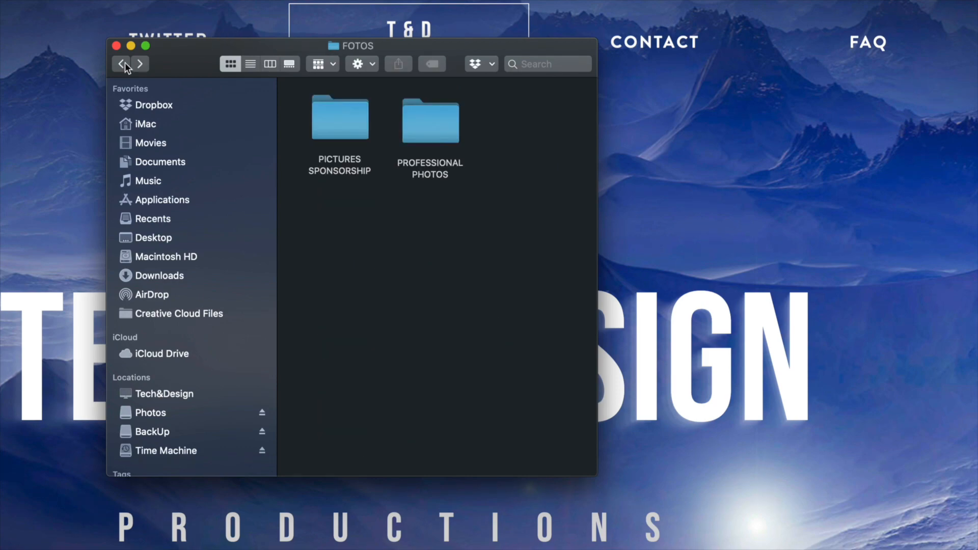
click(124, 63)
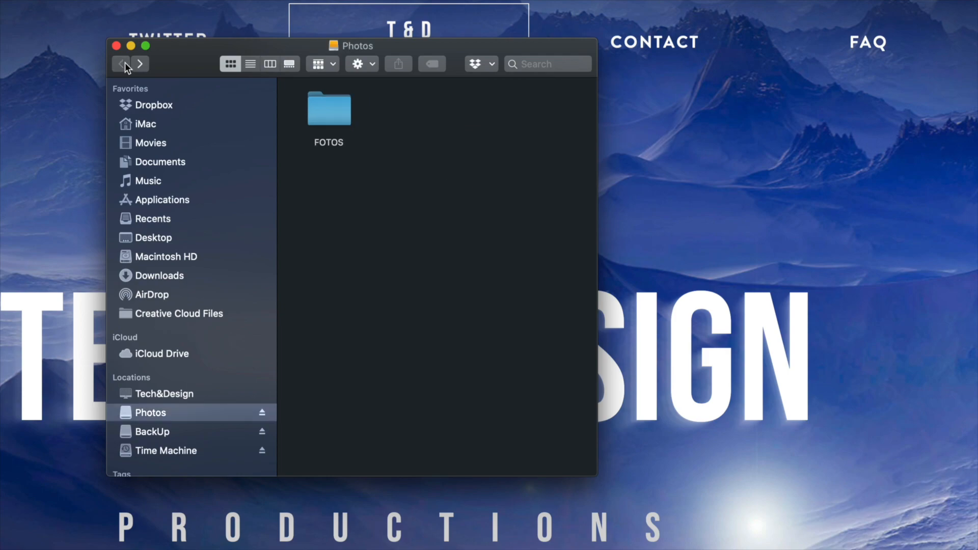
click(338, 121)
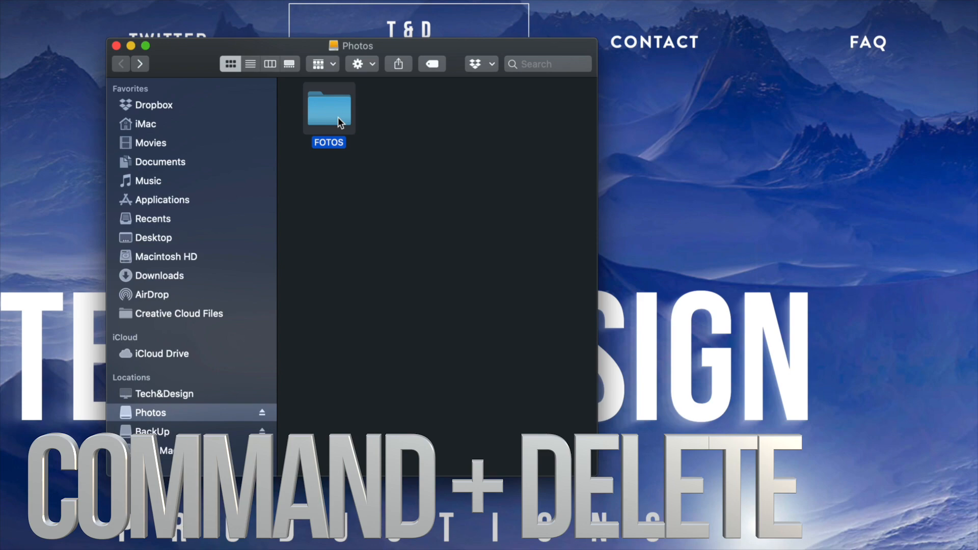
key(super+BackSpace)
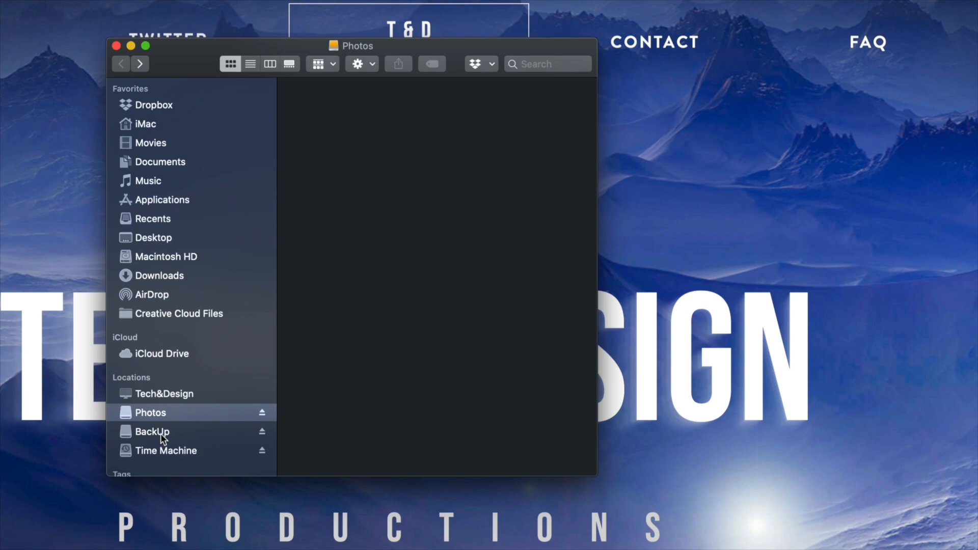
- Show the contents of the BackUp drive and move Estratificada.doc to the Trash
click(161, 433)
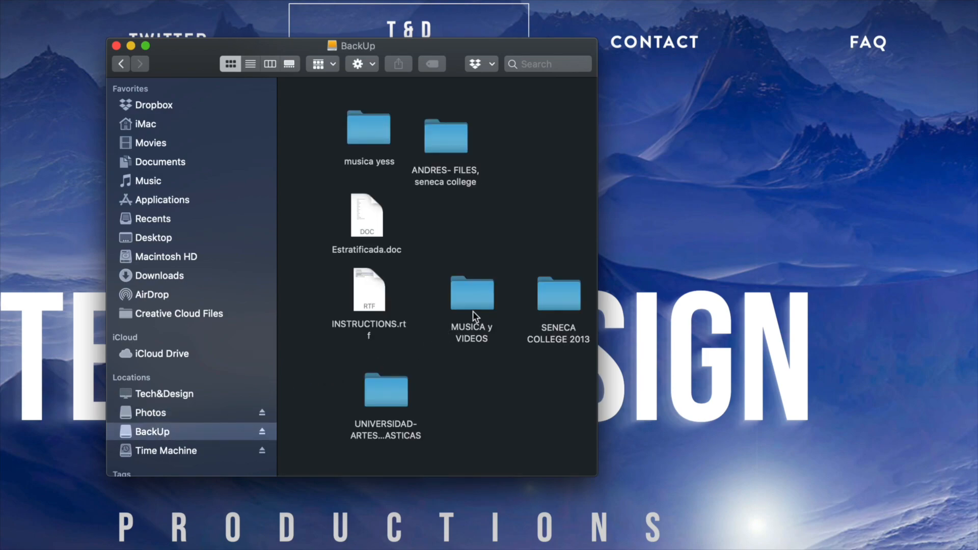
click(365, 202)
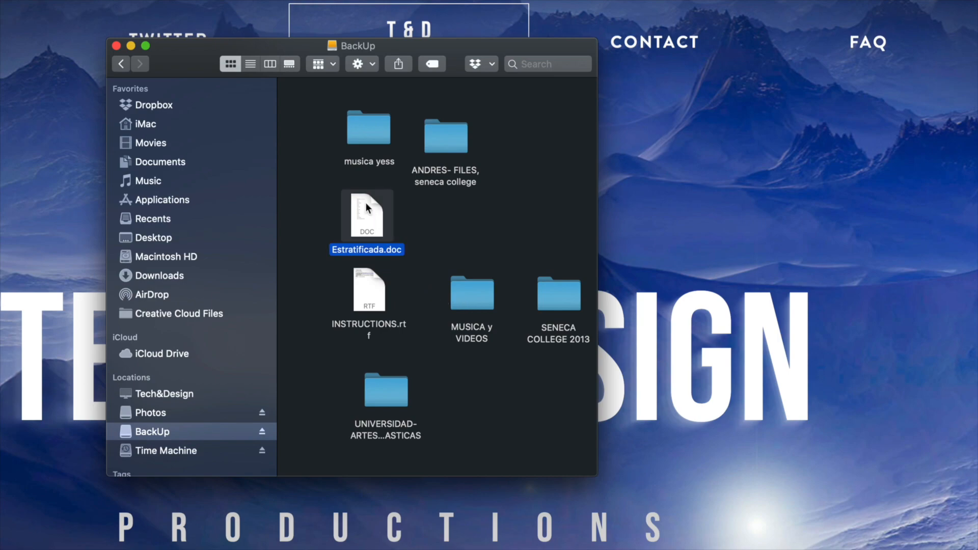
key(super+BackSpace)
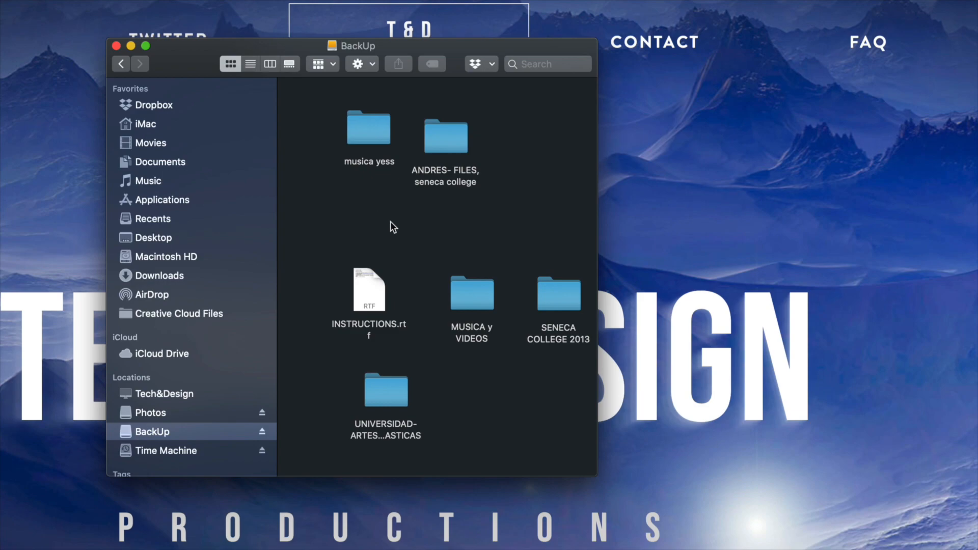
- Move the MUSICA y VIDEOS folder from the BackUp drive to the Trash
click(471, 286)
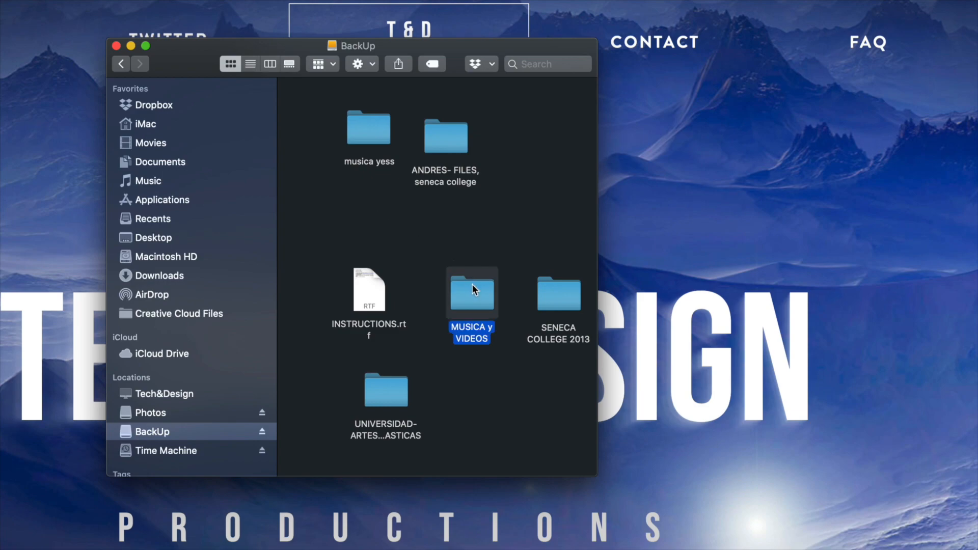
right_click(472, 284)
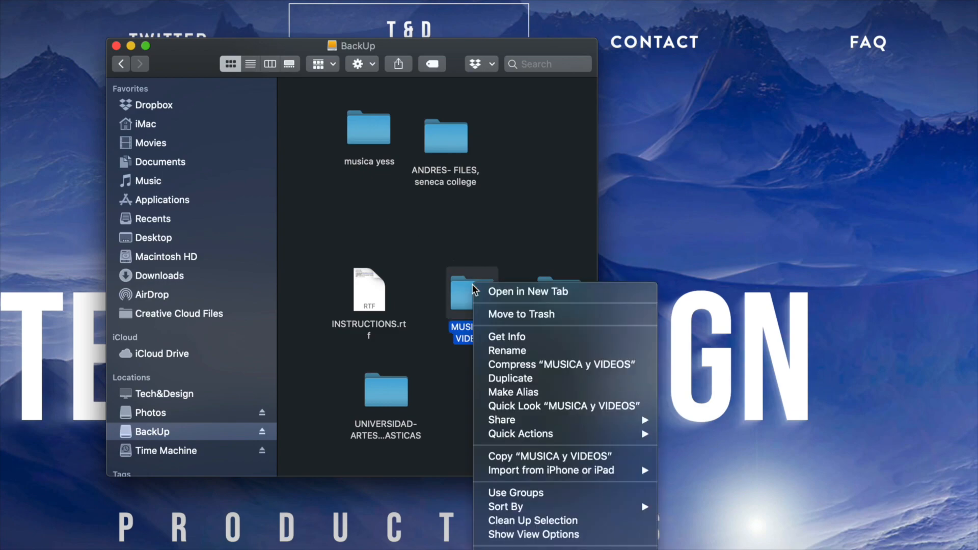
click(531, 315)
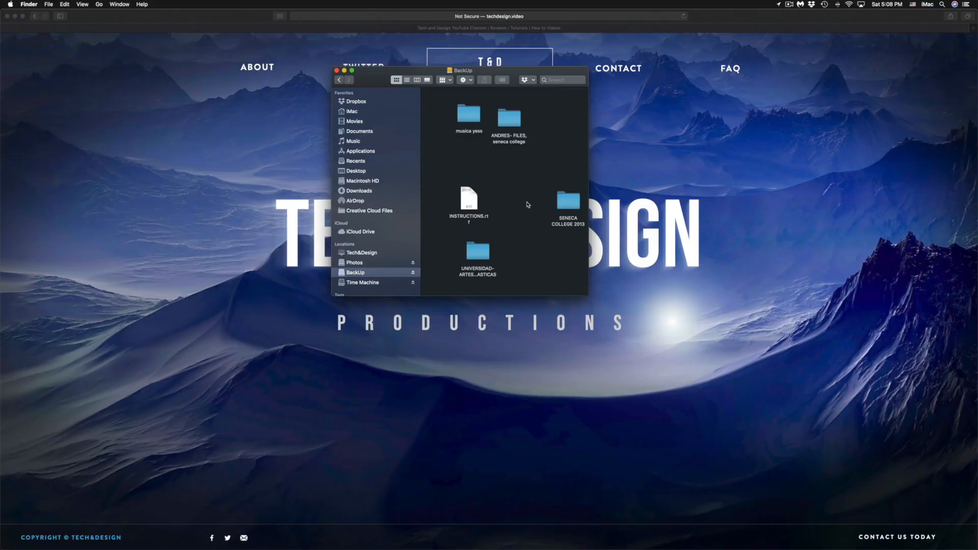
- Empty the Trash, permanently erasing all the items in it
mouse_move(556, 549)
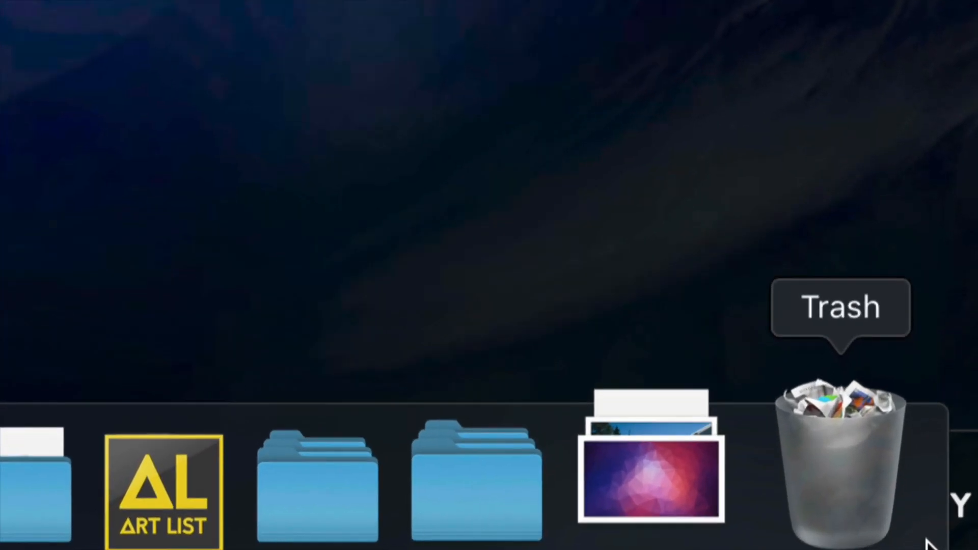
right_click(870, 489)
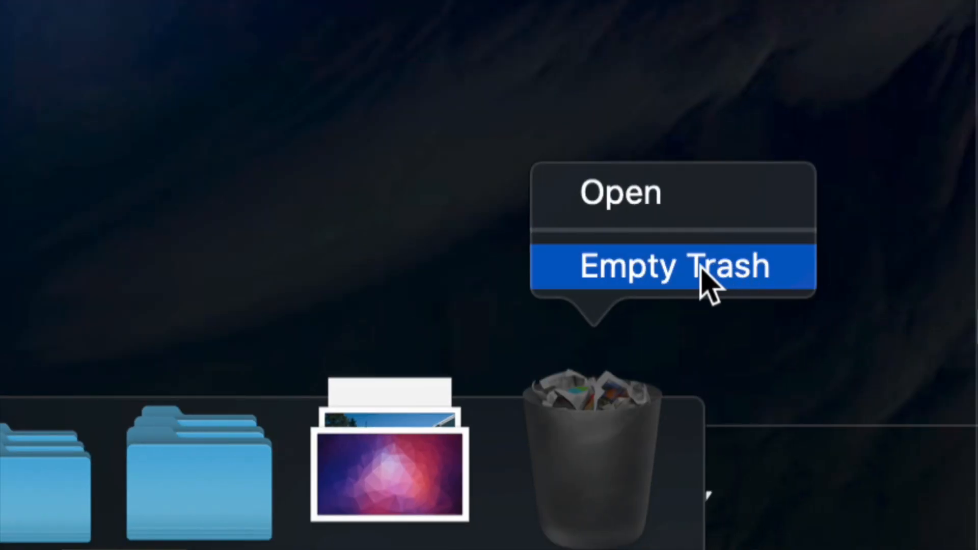
click(632, 280)
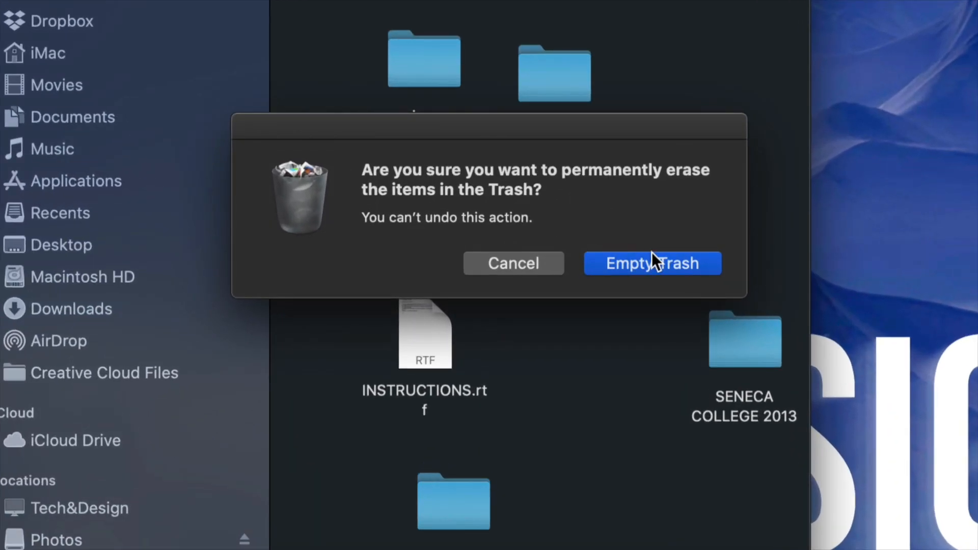
click(631, 247)
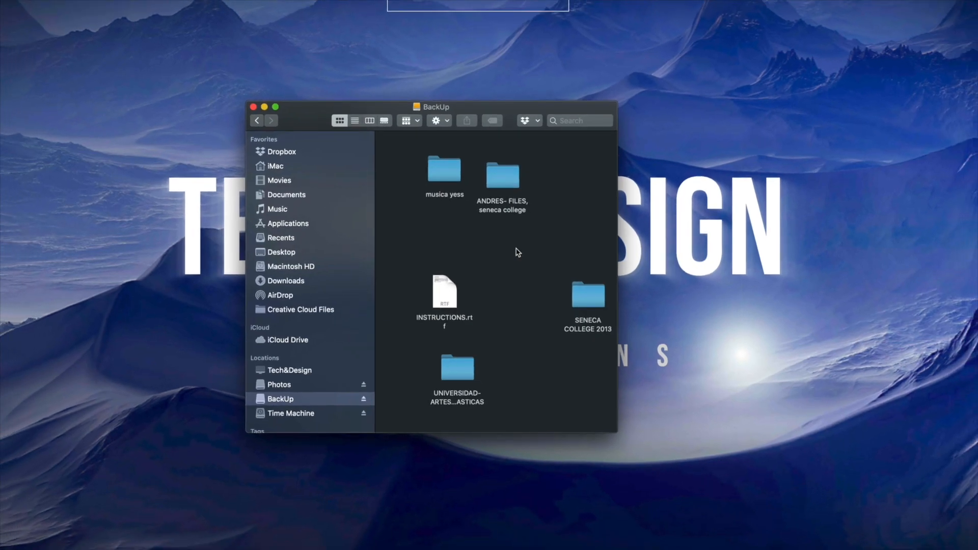
- Search the Mac for "disk" and open Disk Utility
right_click(515, 249)
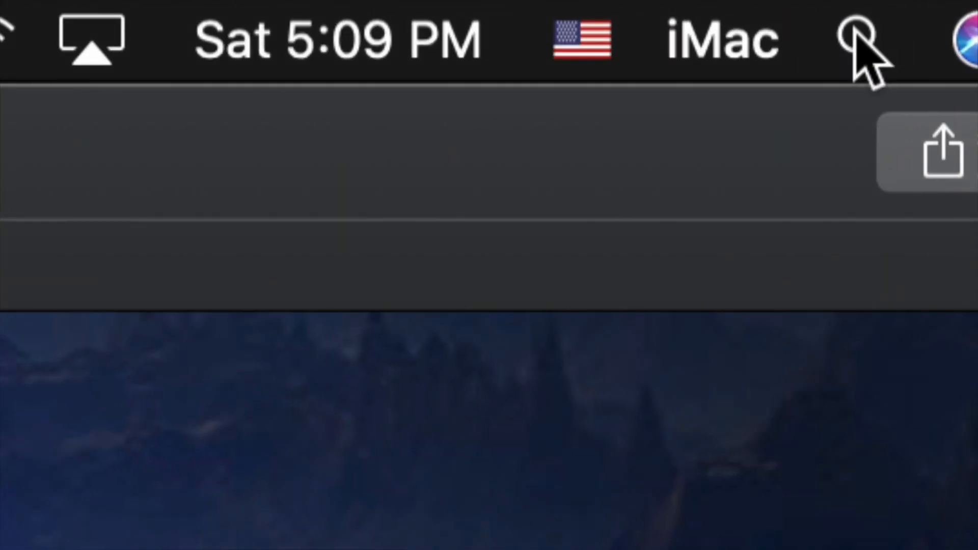
click(858, 36)
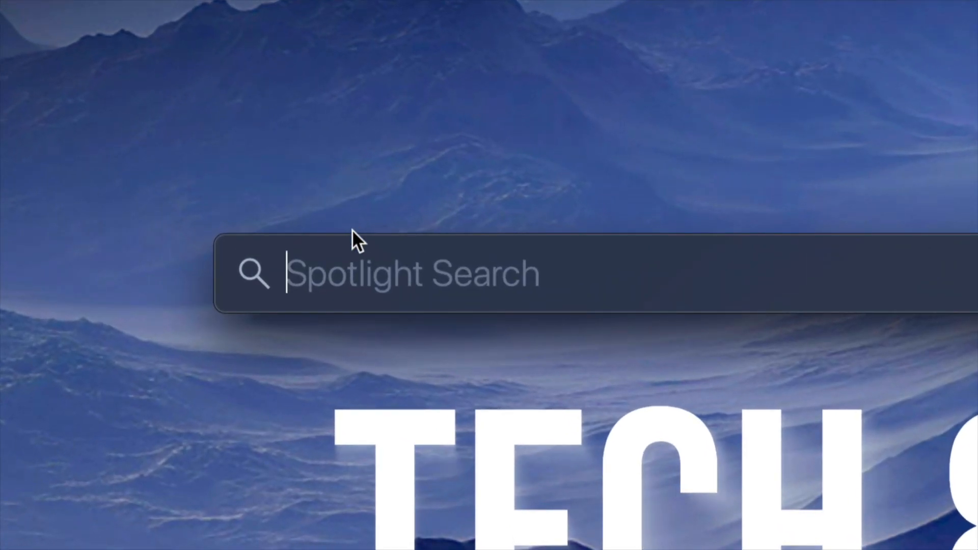
text(disk)
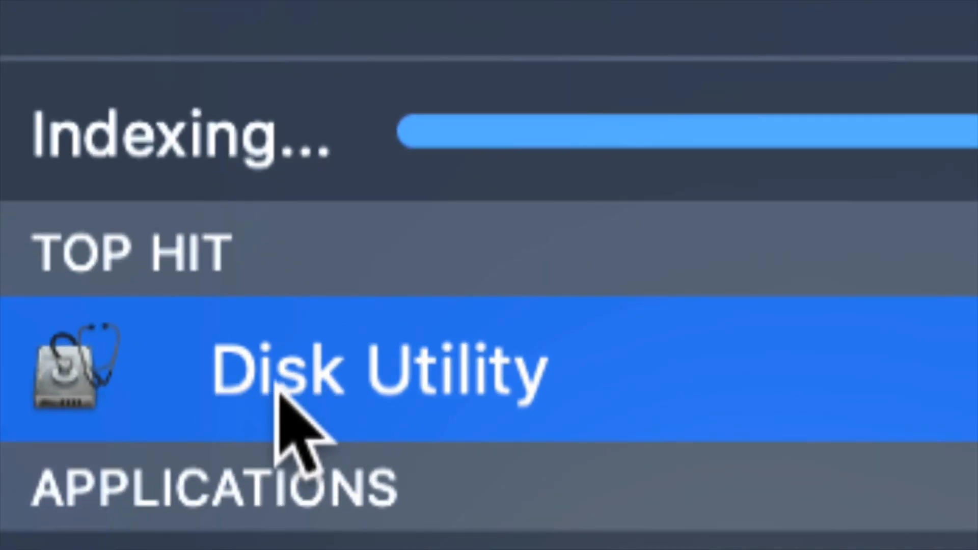
click(342, 385)
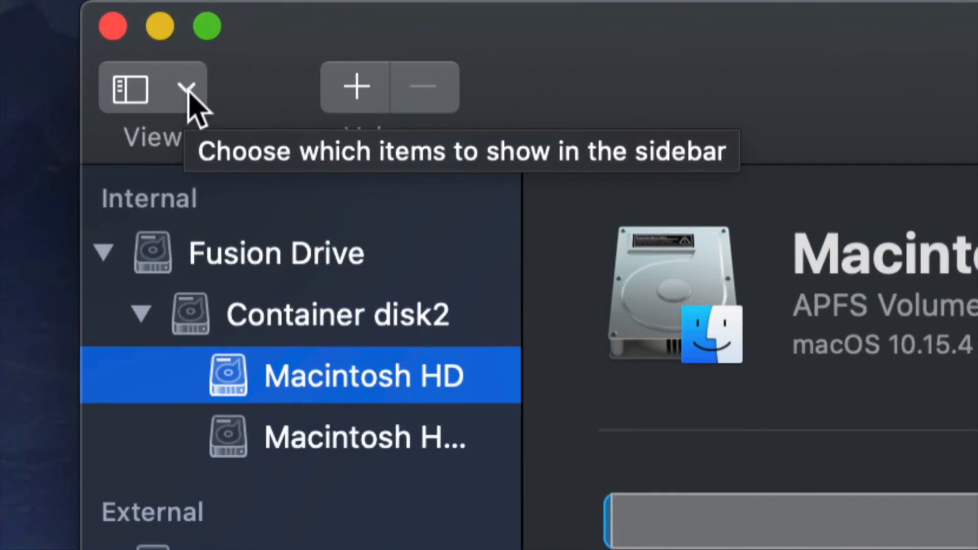
- Switch the sidebar to show only volumes, and return it to showing all devices
click(188, 91)
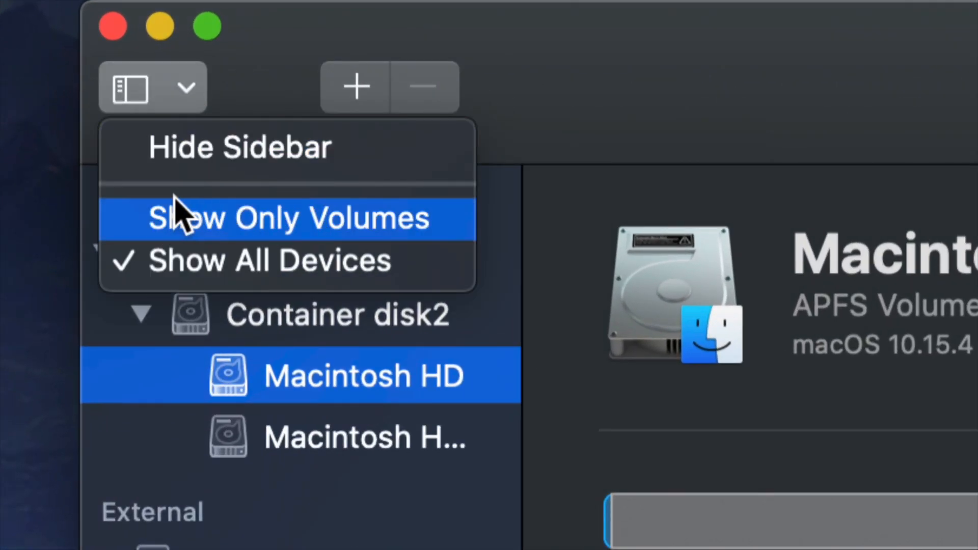
click(206, 223)
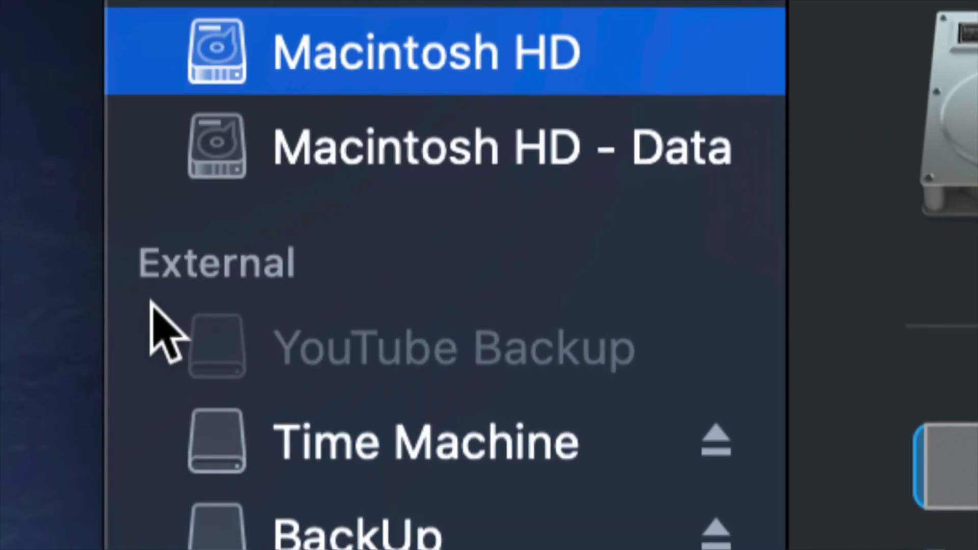
mouse_move(151, 291)
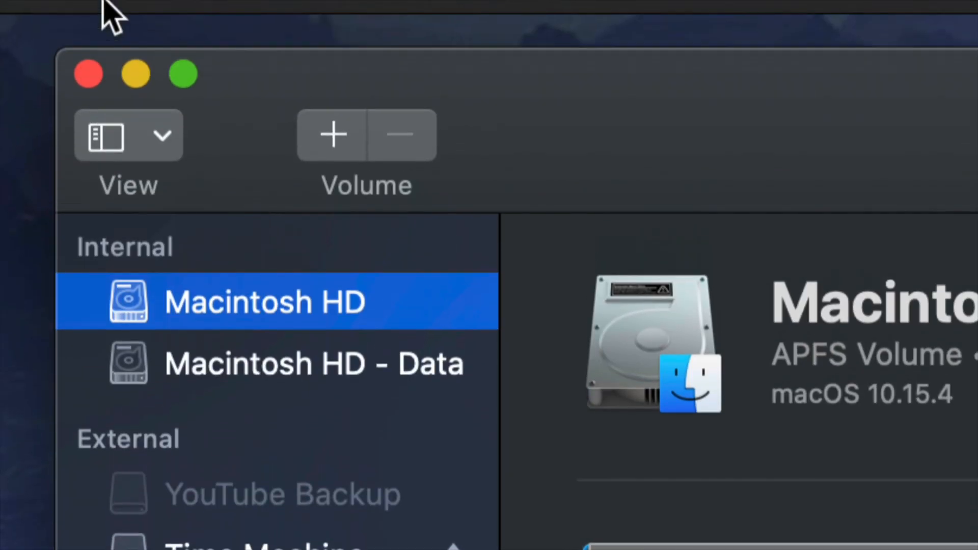
click(161, 135)
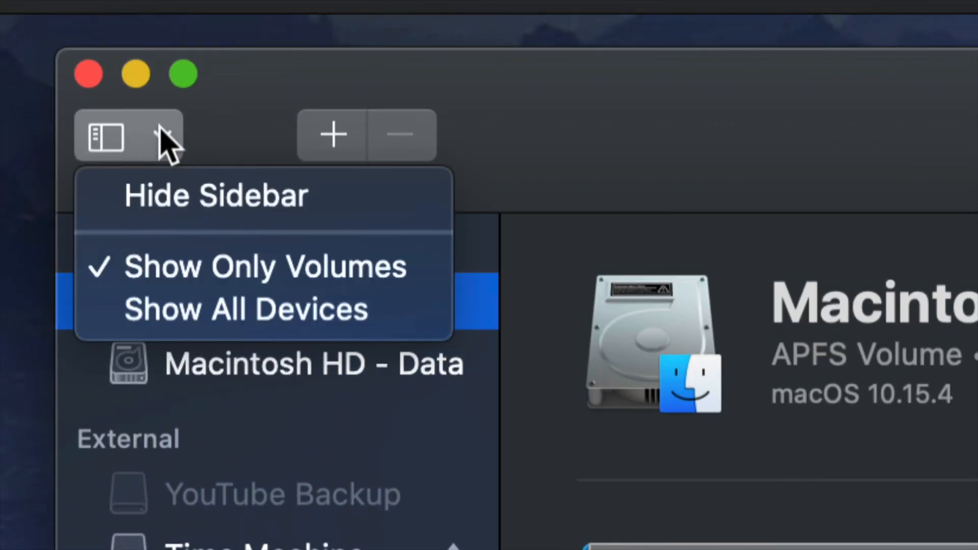
click(200, 335)
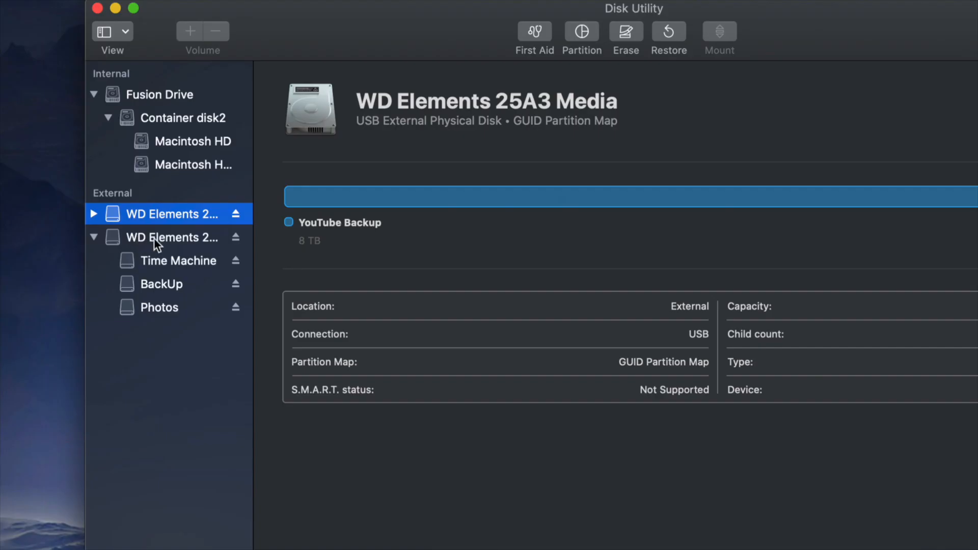
- Examine which volumes belong to each of the two external WD Elements drives
click(309, 49)
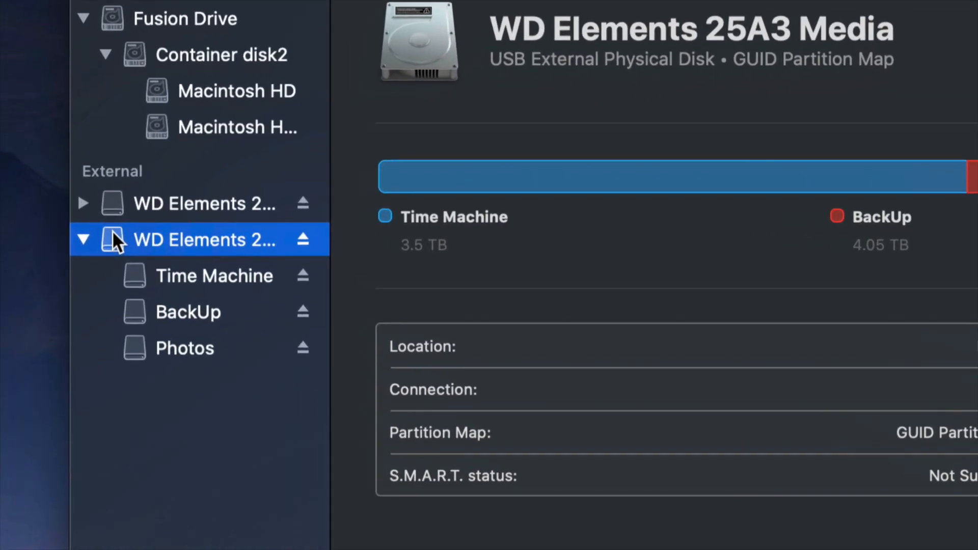
click(154, 203)
click(82, 204)
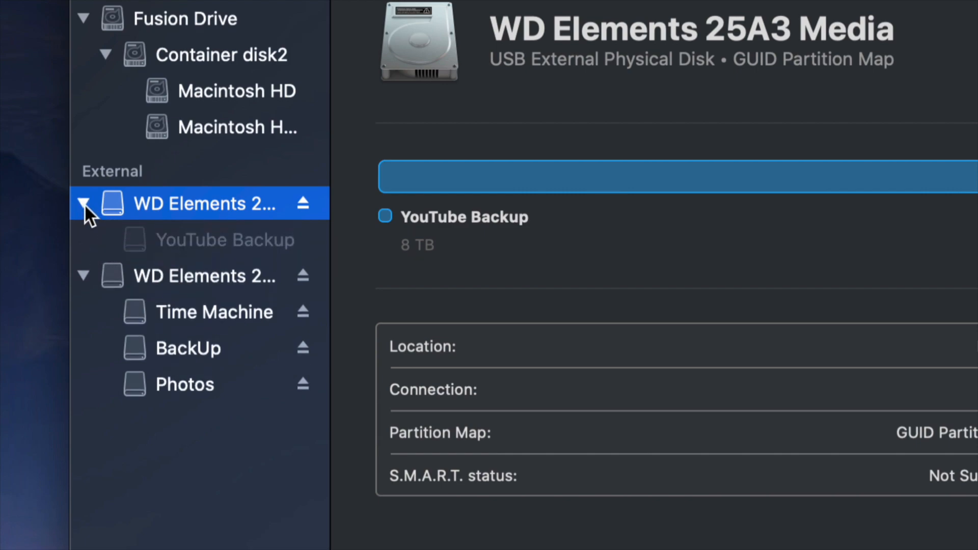
click(84, 204)
click(86, 233)
click(84, 235)
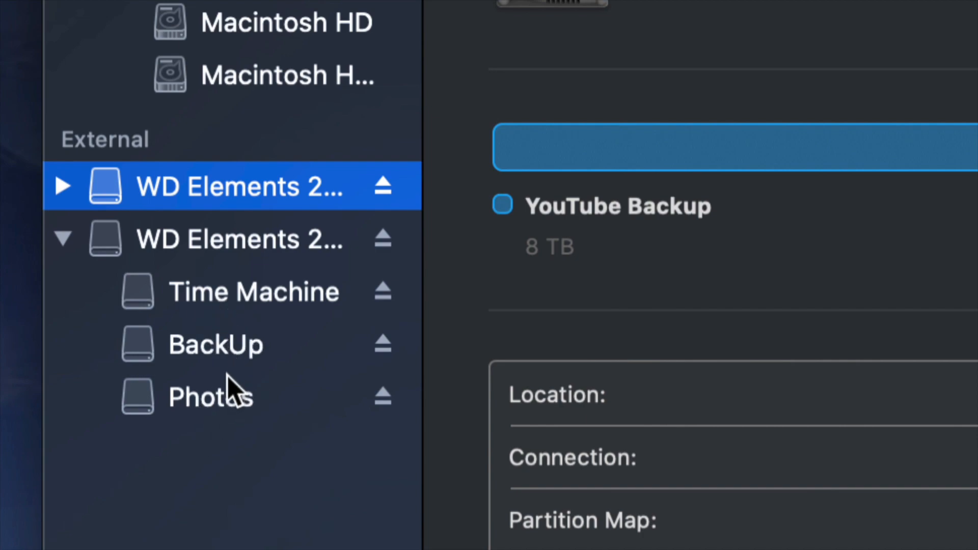
click(175, 294)
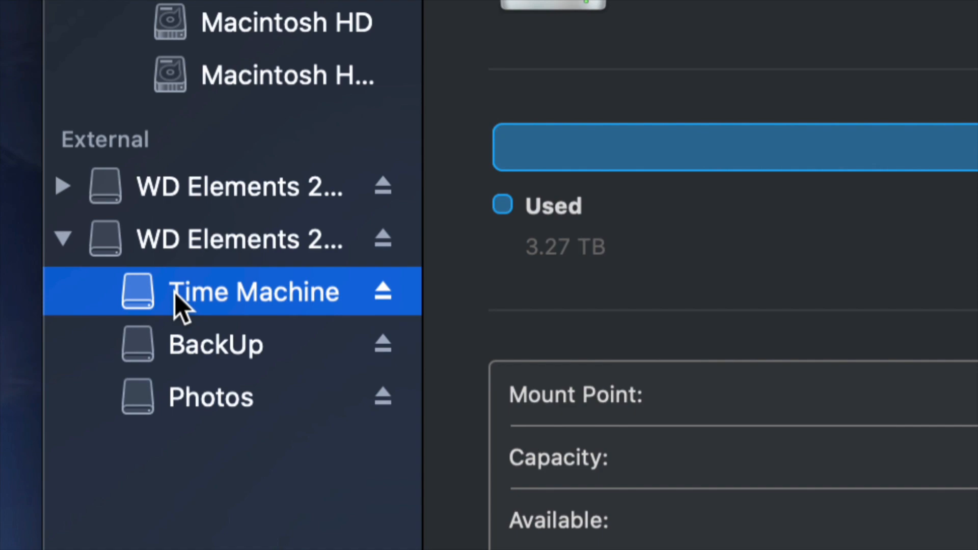
- Set up erasing the WD Elements drive that holds Time Machine, BackUp and Photos, trying ExFAT before choosing the Mac OS Extended (Journaled) format
click(165, 242)
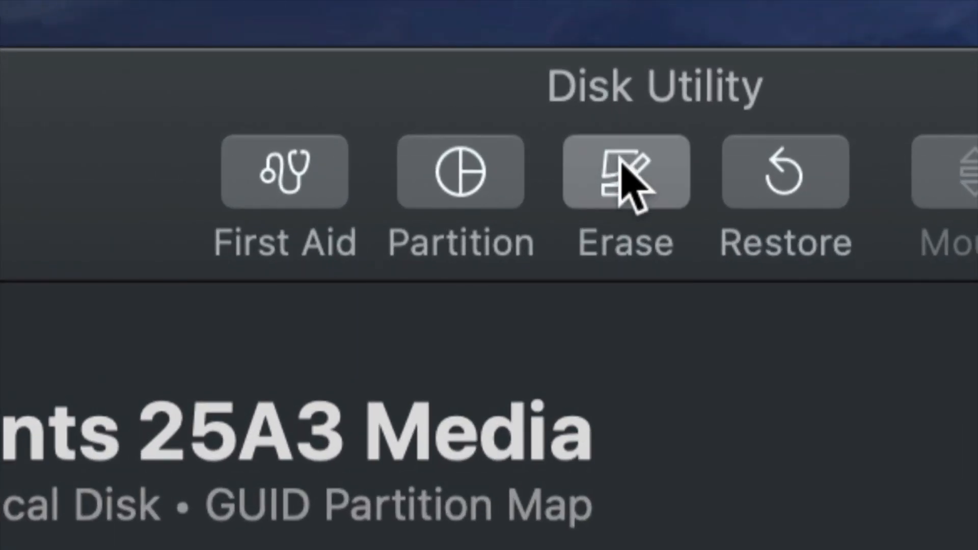
click(622, 163)
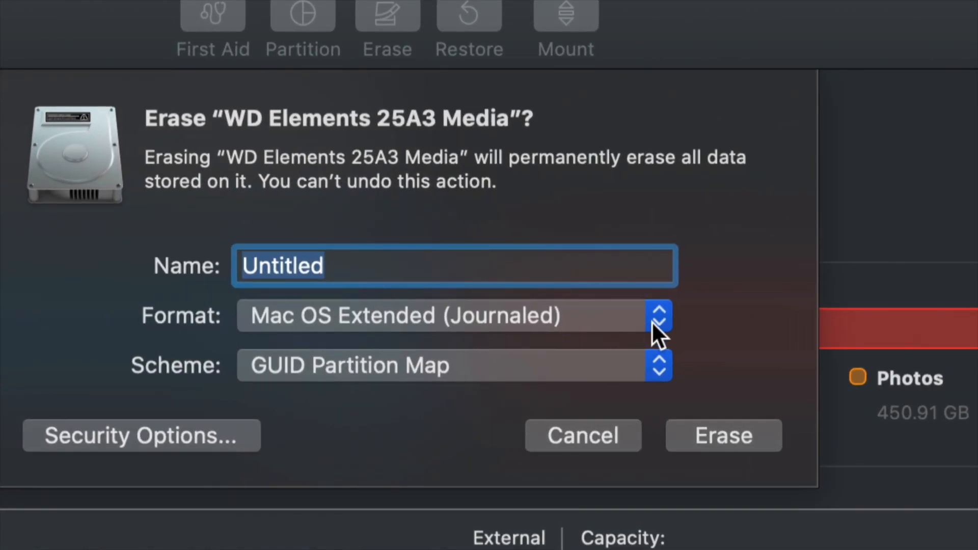
click(651, 325)
click(290, 470)
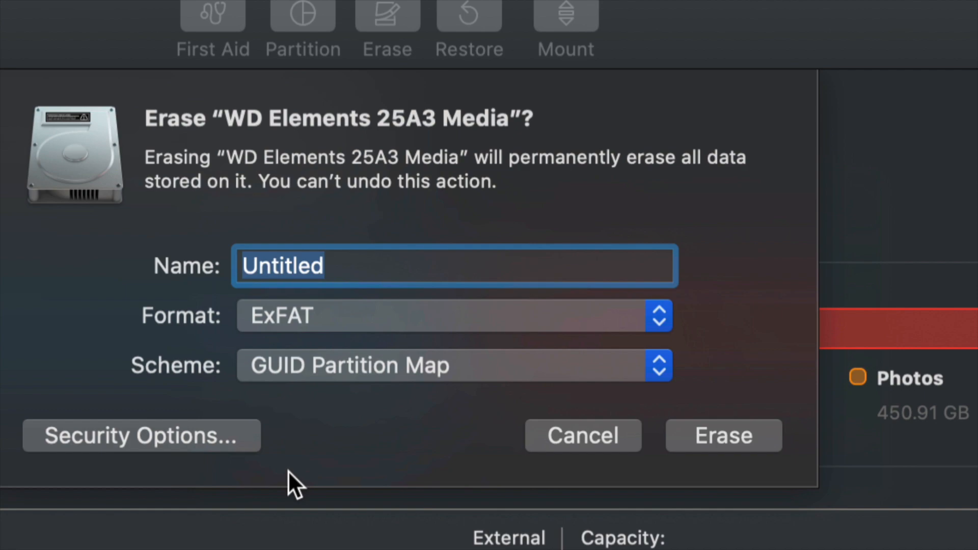
click(609, 310)
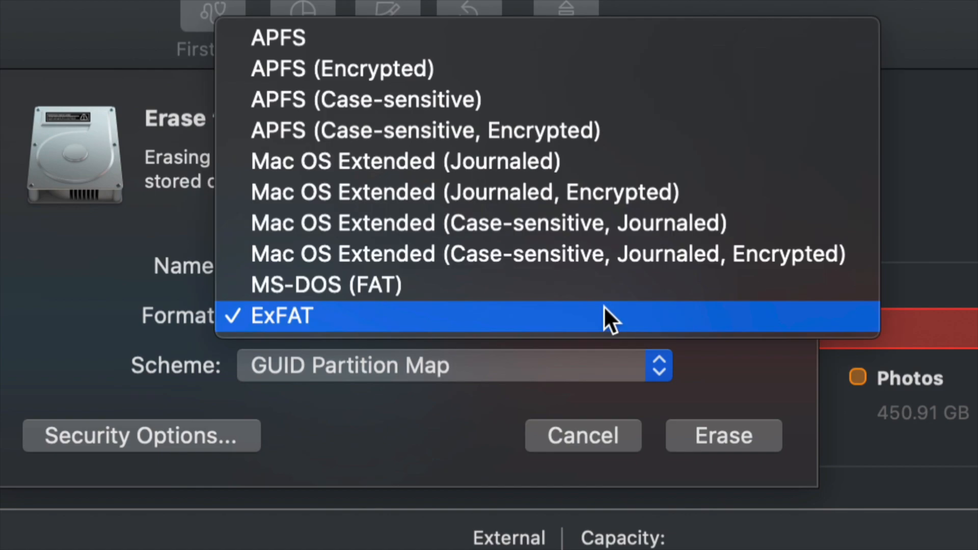
click(479, 161)
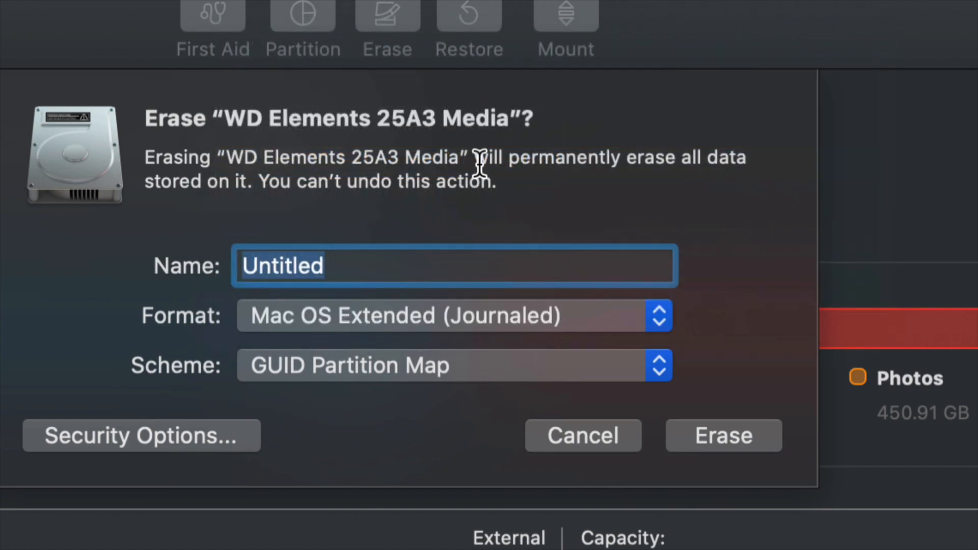
- Use the GUID Partition Map scheme and erase the whole WD Elements drive under the name Untitled
click(566, 366)
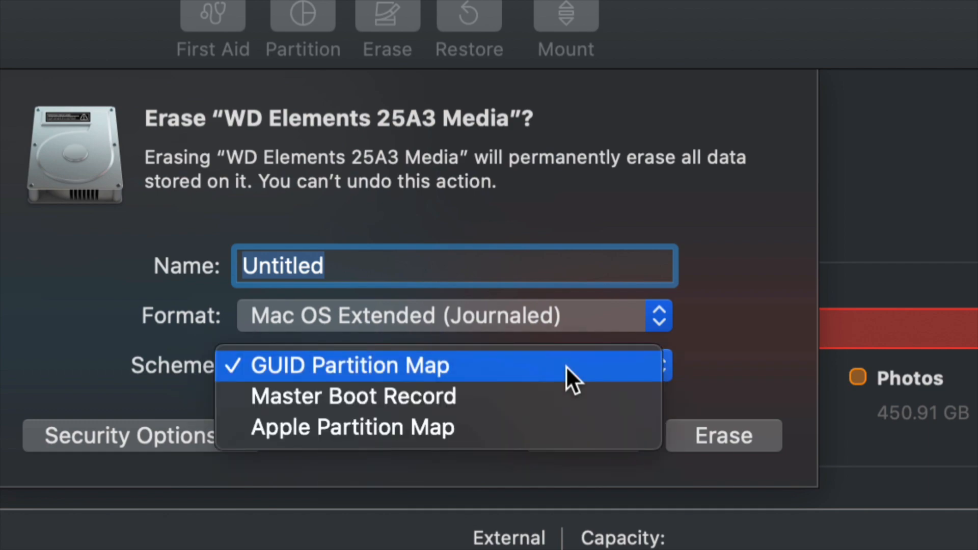
click(340, 364)
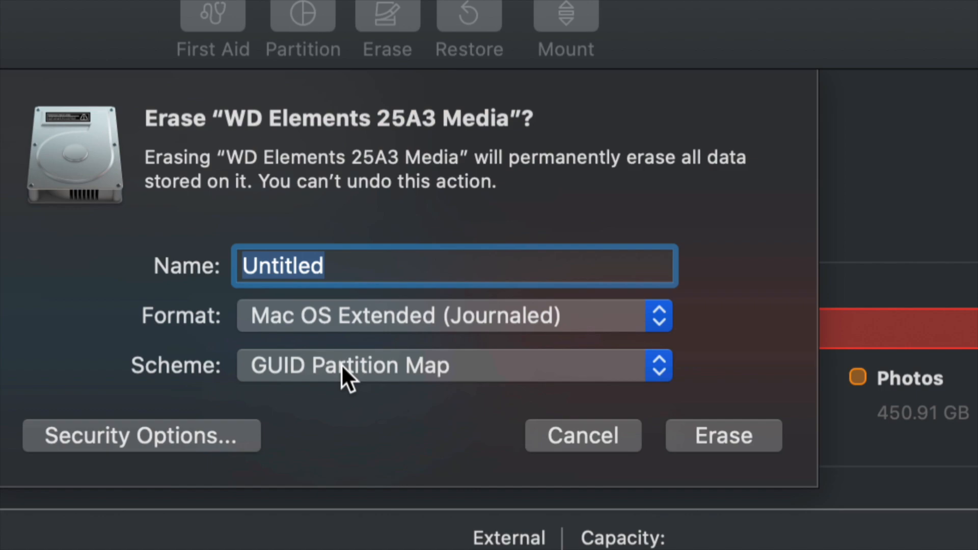
click(341, 364)
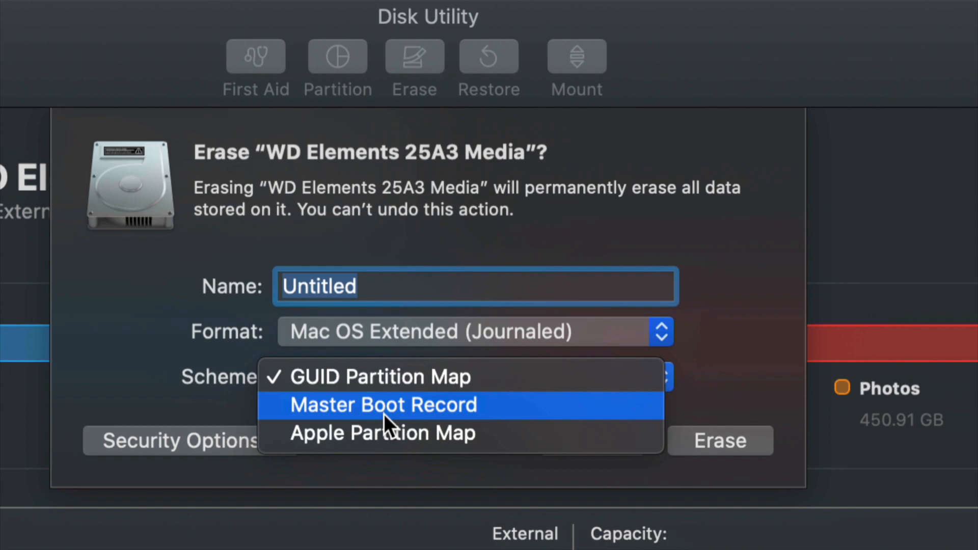
click(344, 377)
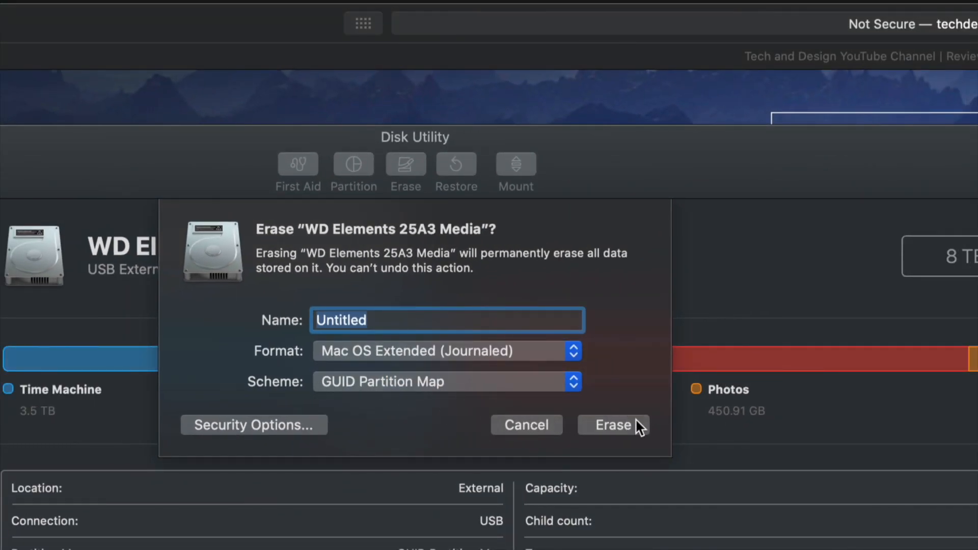
click(634, 423)
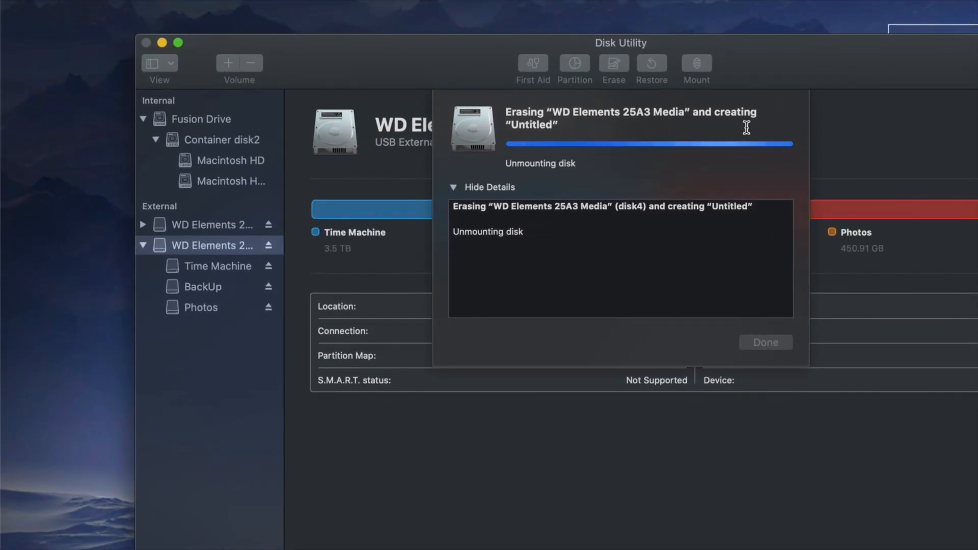
drag(756, 72, 704, 71)
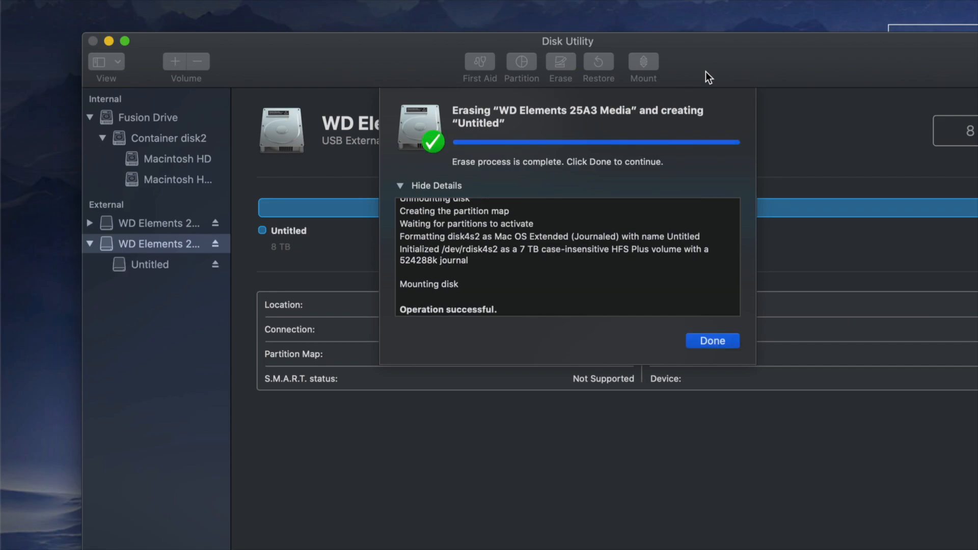
click(714, 344)
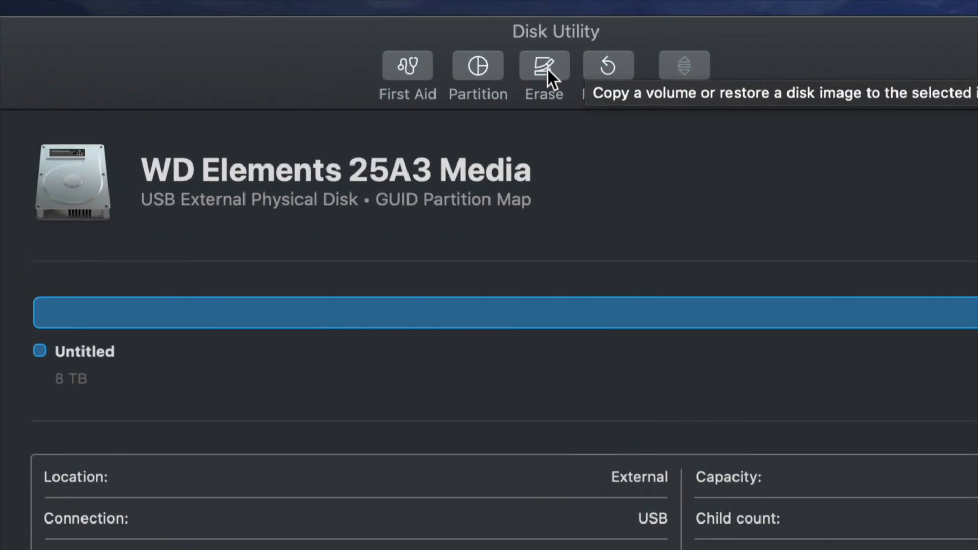
- Compare the erase security levels between Fastest and Most Secure for the WD Elements drive, and accept Fastest
click(548, 69)
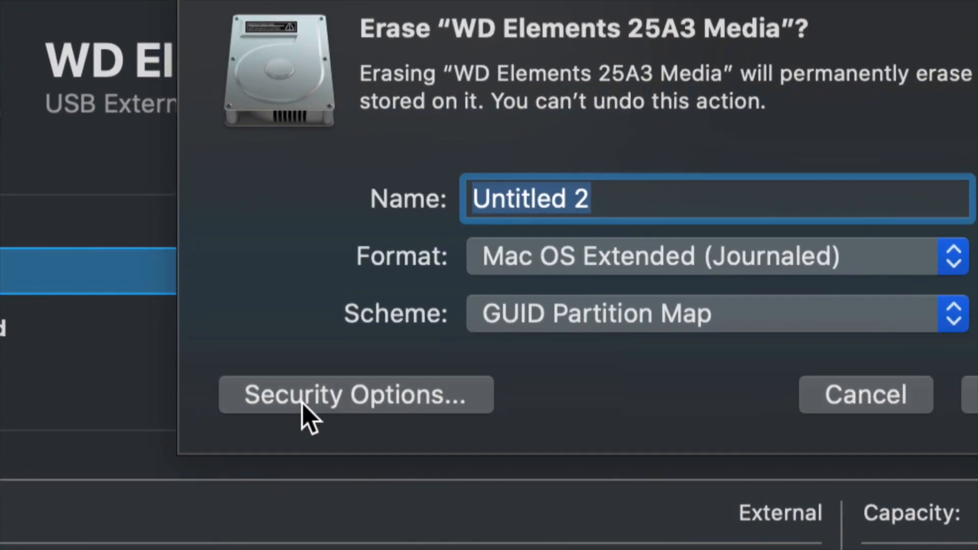
click(389, 401)
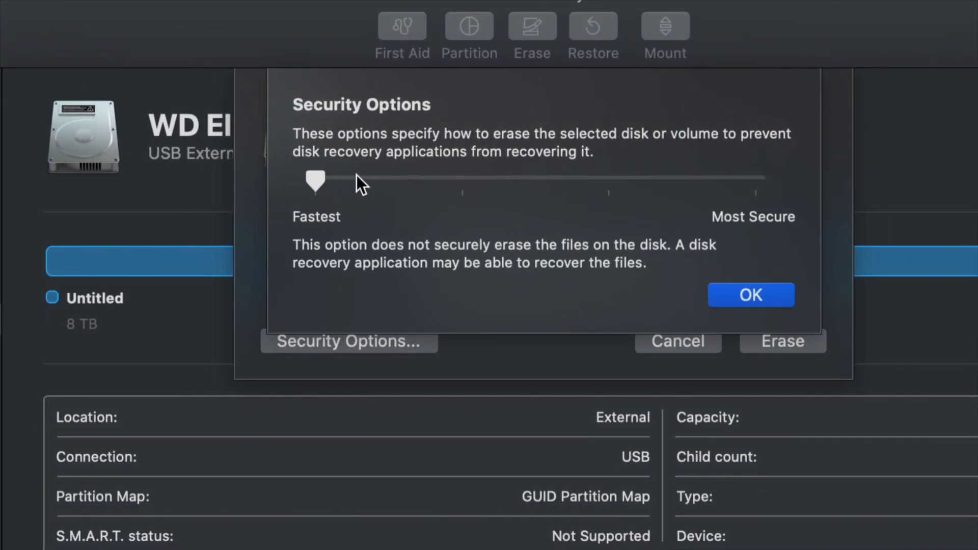
drag(356, 177, 752, 181)
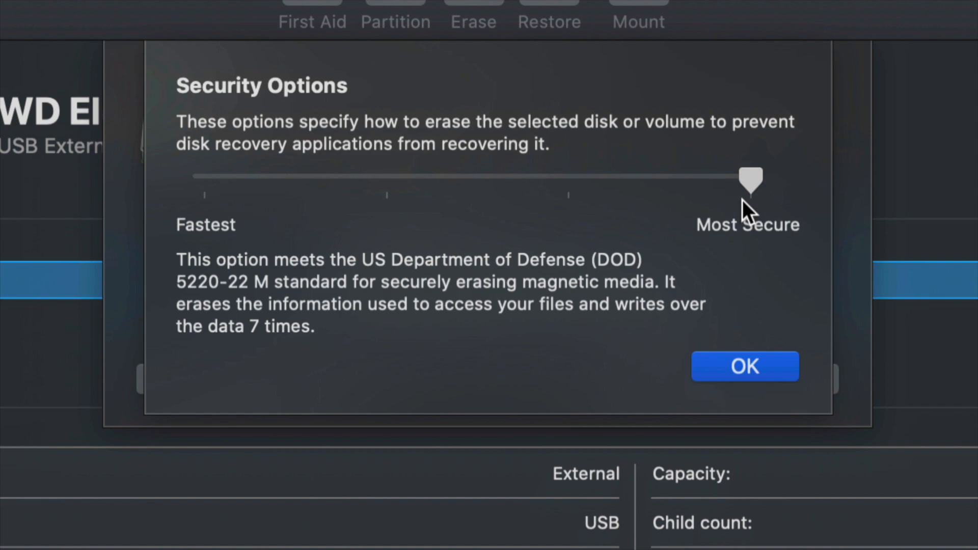
mouse_move(747, 183)
mouse_down()
mouse_move(412, 170)
mouse_move(205, 188)
mouse_up()
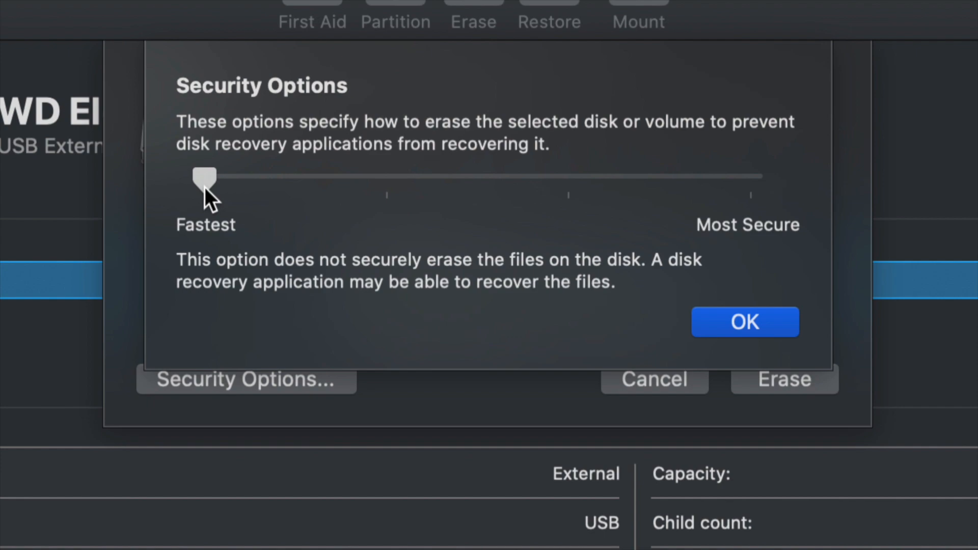
drag(206, 185, 741, 203)
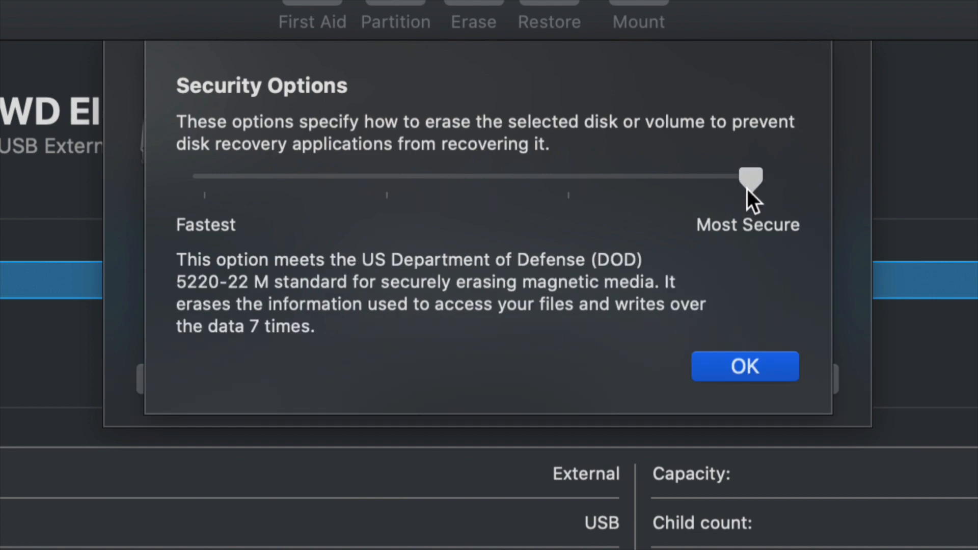
drag(759, 191, 414, 189)
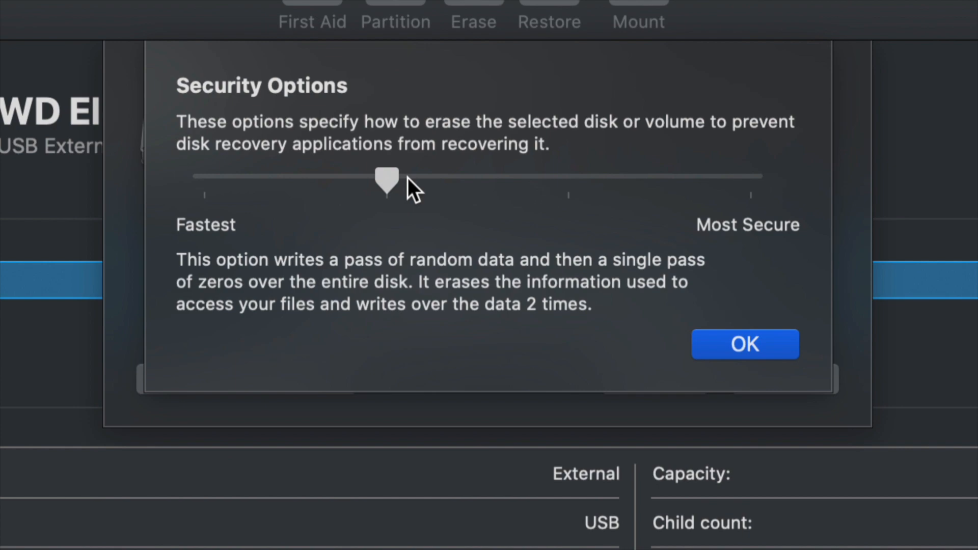
drag(398, 176, 691, 188)
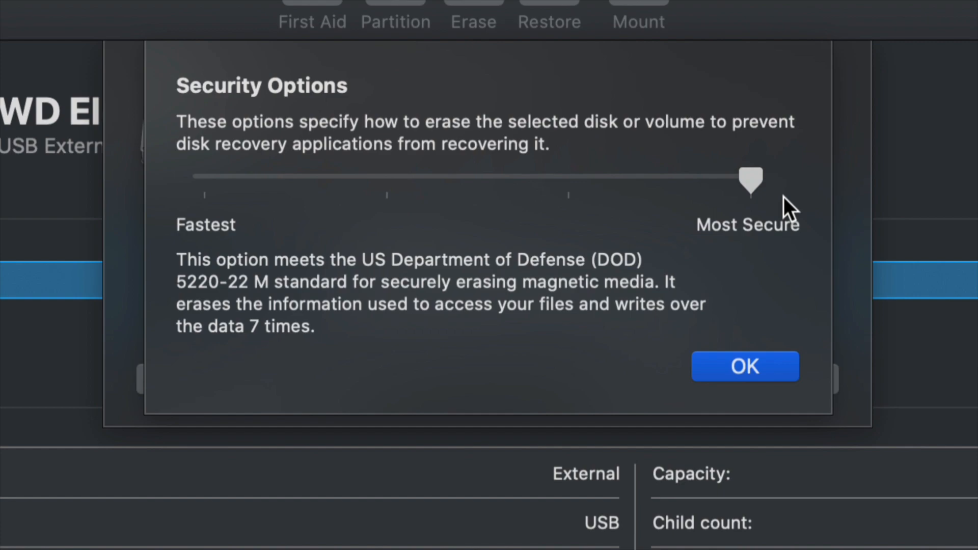
drag(751, 179, 198, 165)
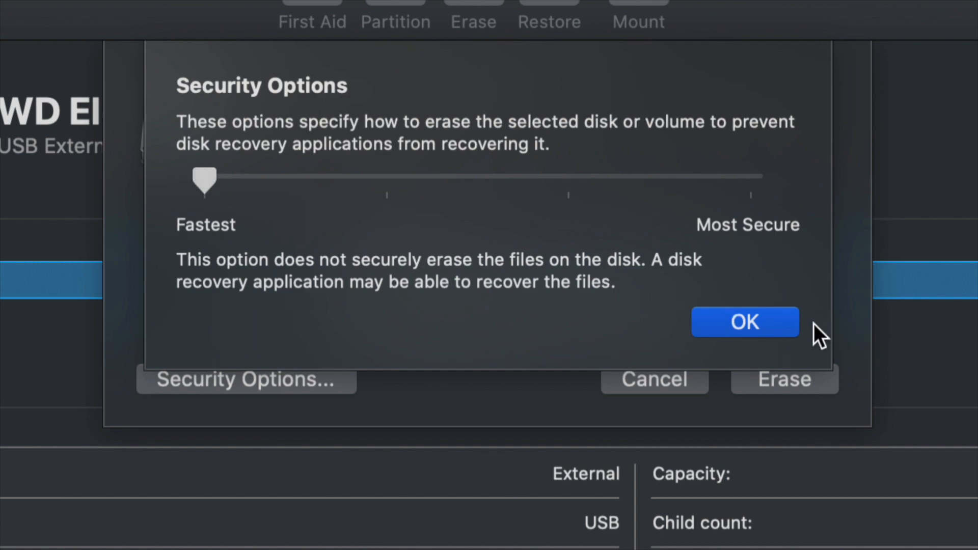
click(769, 317)
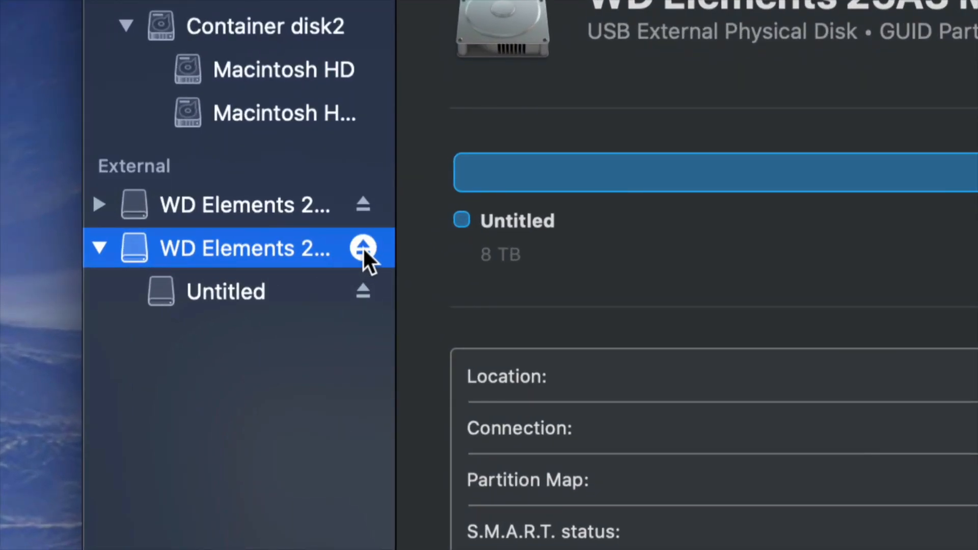
- Eject the erased WD Elements drive and close Disk Utility
click(362, 248)
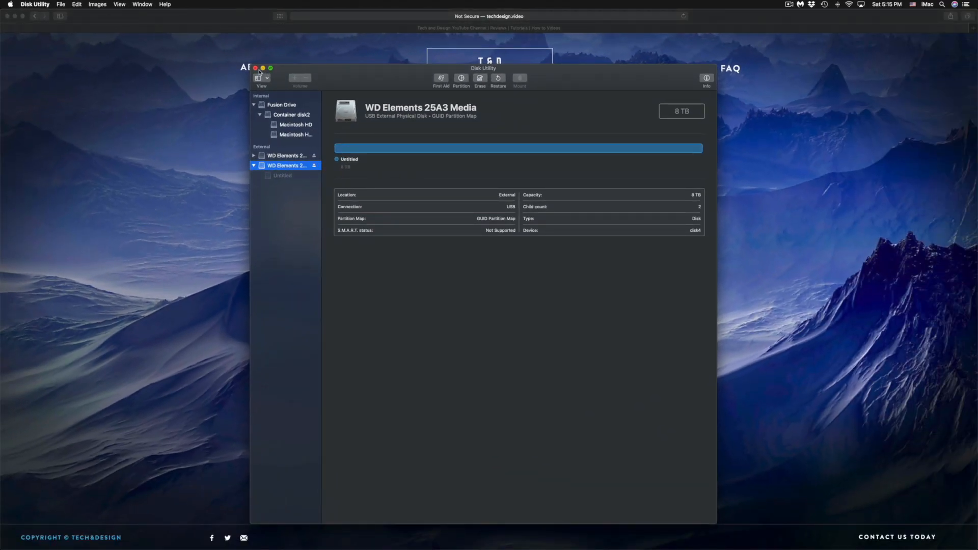
click(255, 69)
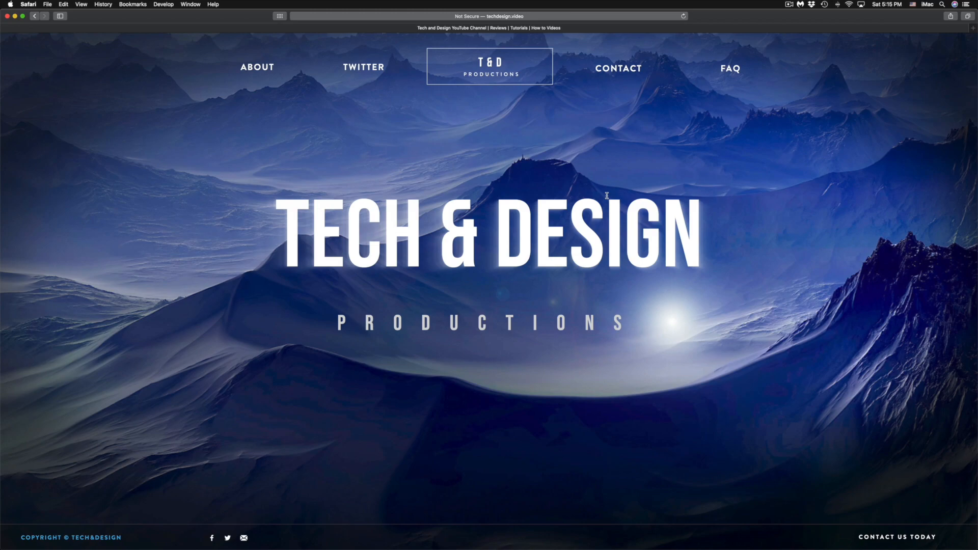